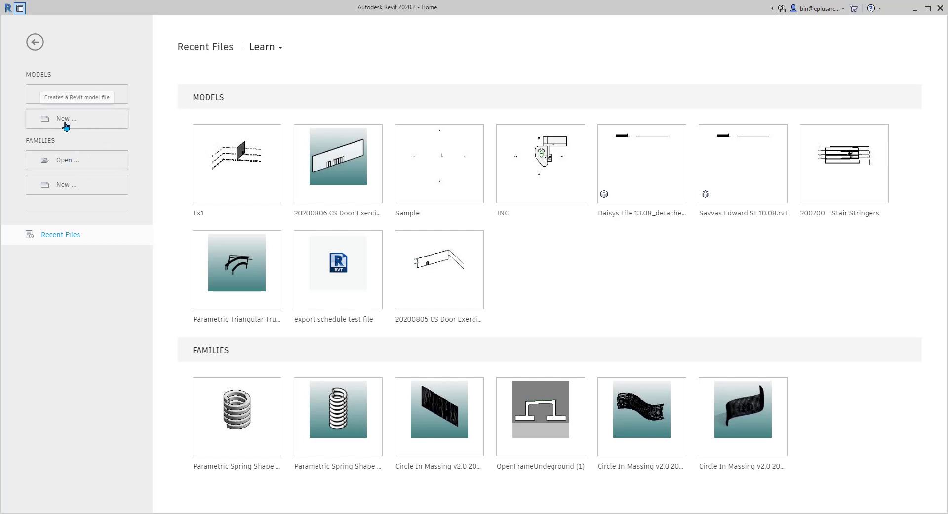
- Create a new Revit project model
left_click(63, 121)
left_click(249, 216)
left_click(200, 246)
left_click(221, 272)
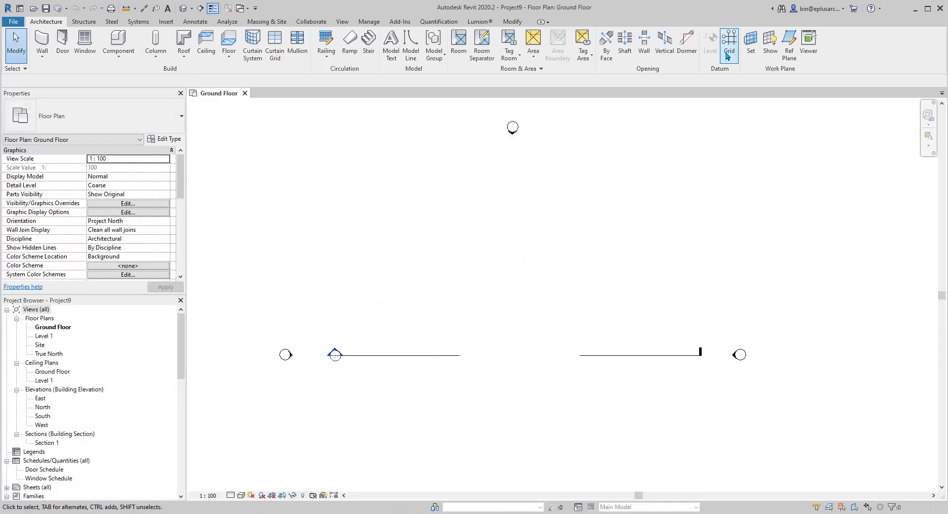
- Draw two parallel vertical grid lines about 9700 mm apart on the ground floor plan
left_click(729, 52)
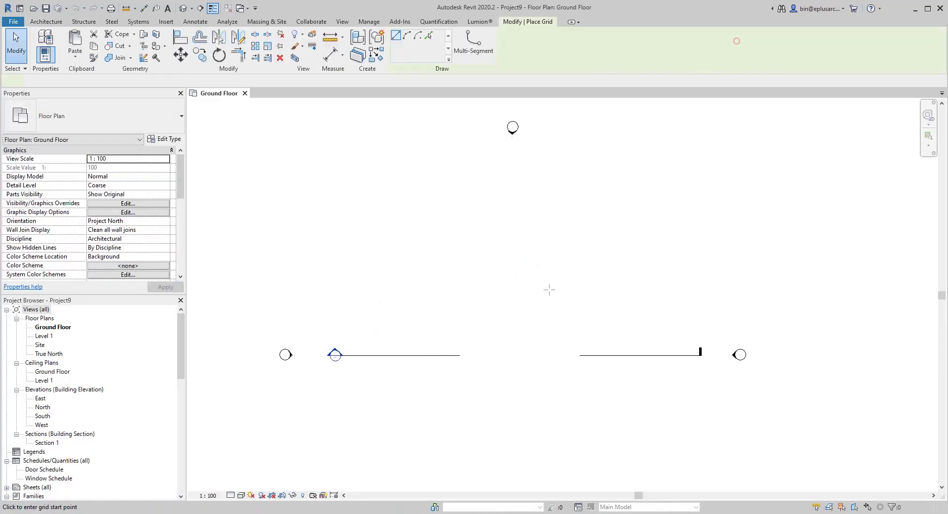
scroll(579, 222, "up", 1)
left_click(440, 319)
left_click(440, 226)
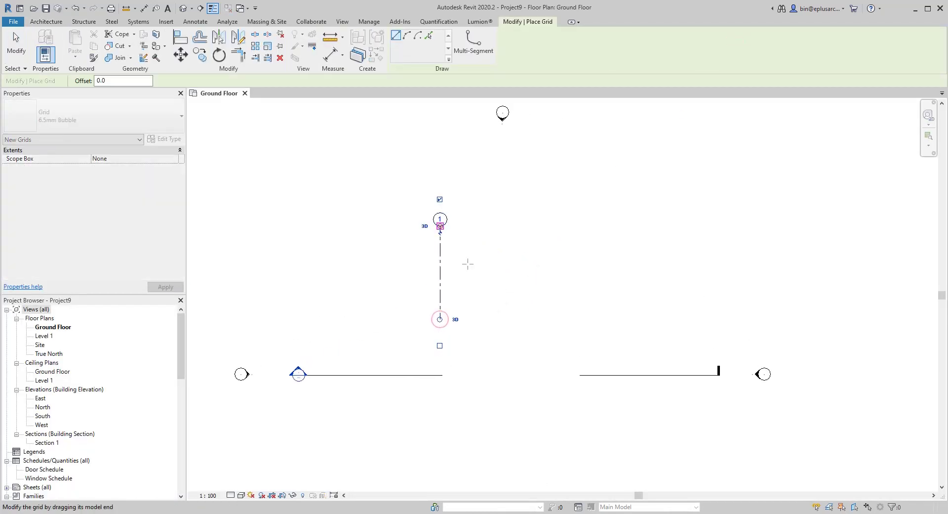
left_click(540, 319)
left_click(541, 225)
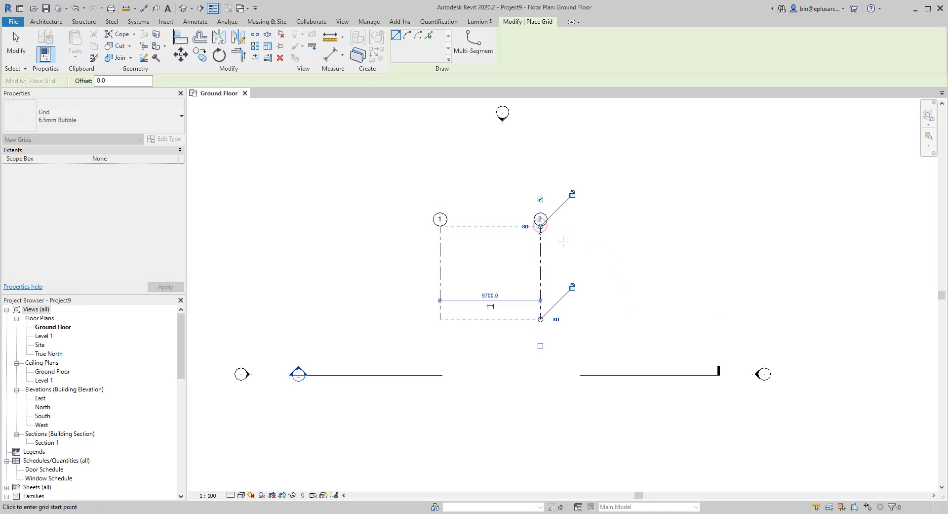
- Draw two horizontal grid lines about 5300 mm apart, crossing both vertical grids
left_click(561, 245)
left_click(412, 245)
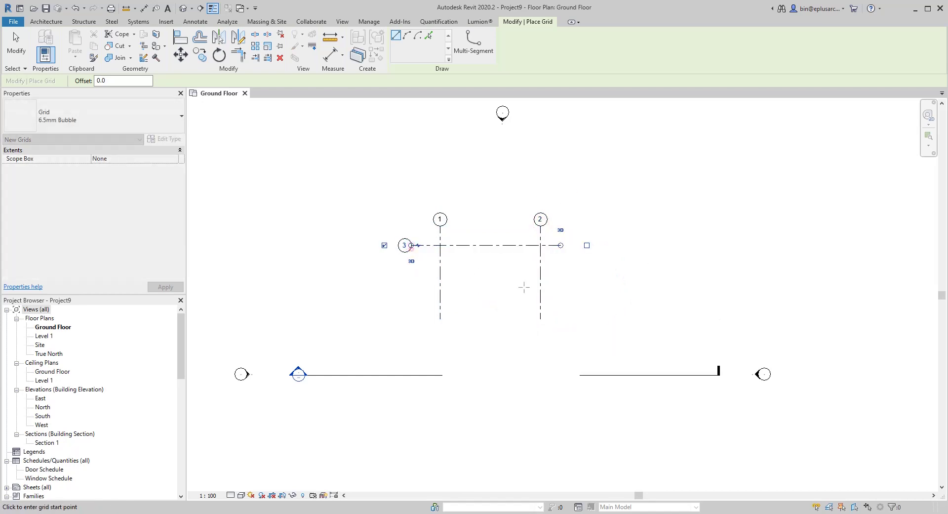
left_click(561, 300)
left_click(411, 300)
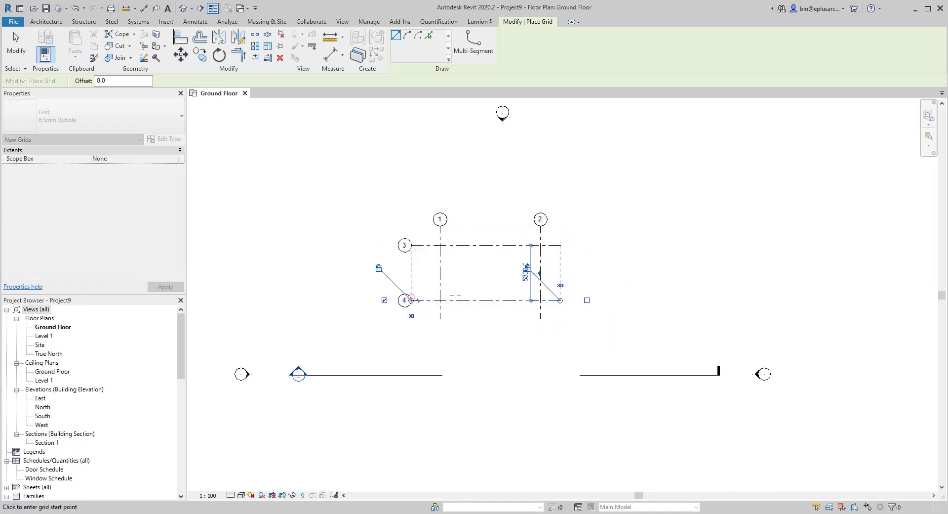
key("Escape")
scroll(508, 267, "up", 4)
key("Escape")
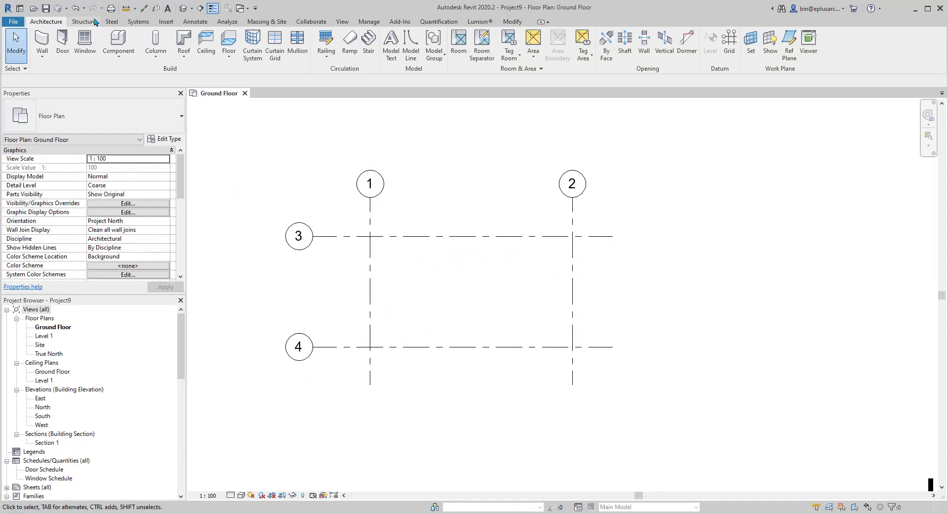
- Load the 140x140 type of the Timber-Column family from the wood structural columns library for column placement
left_click(94, 21)
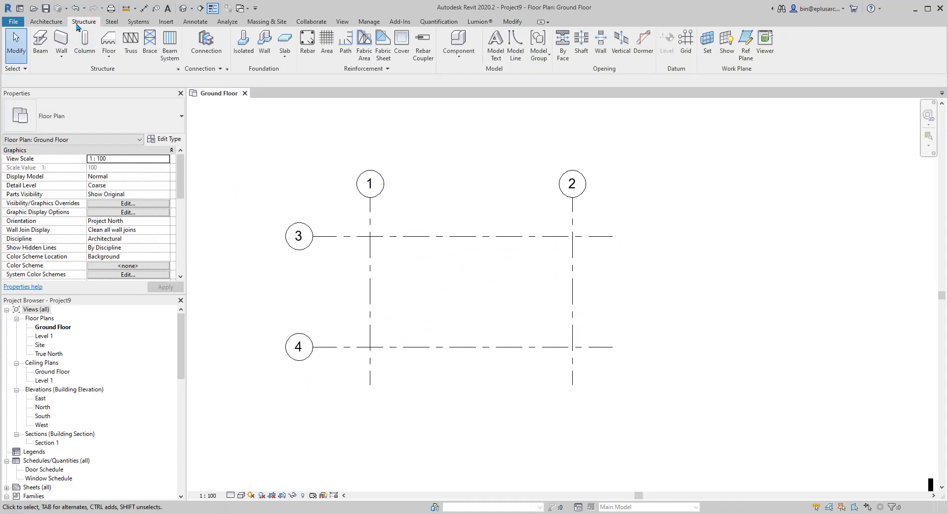
left_click(93, 46)
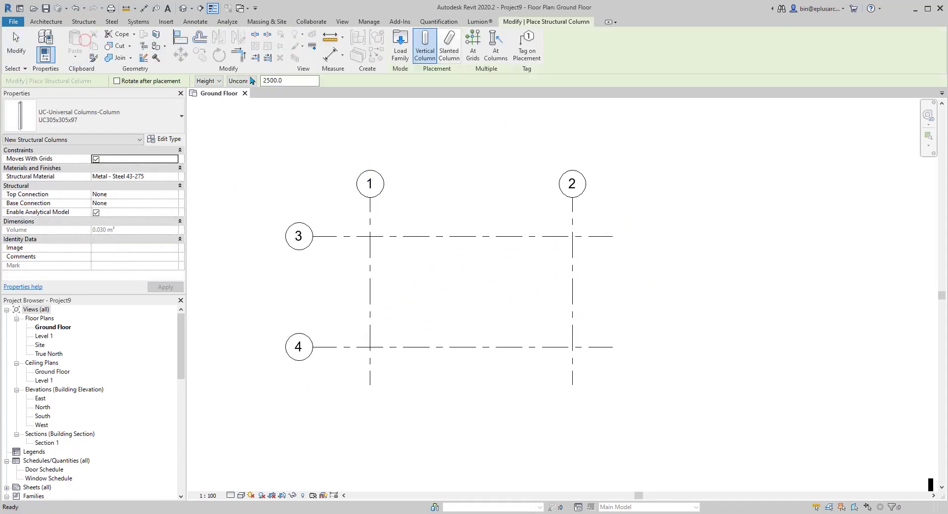
left_click(401, 47)
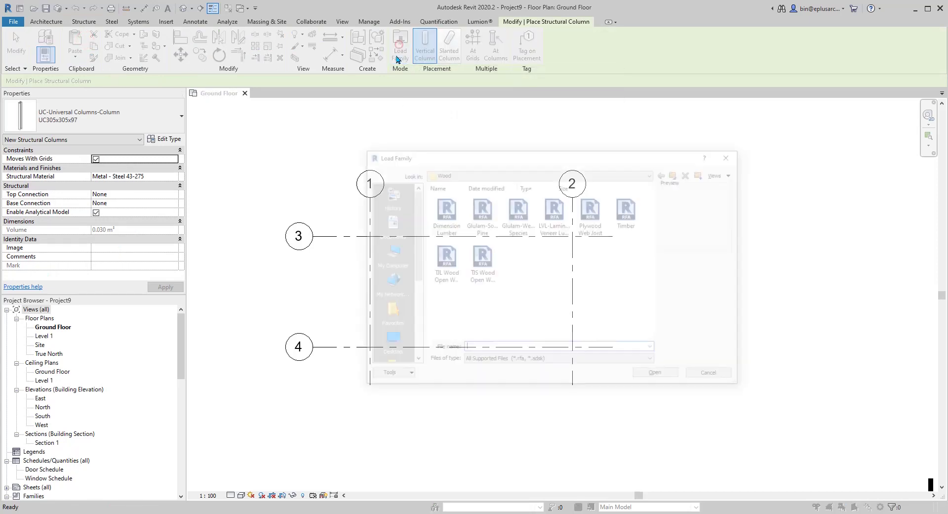
left_click(678, 173)
left_click(677, 173)
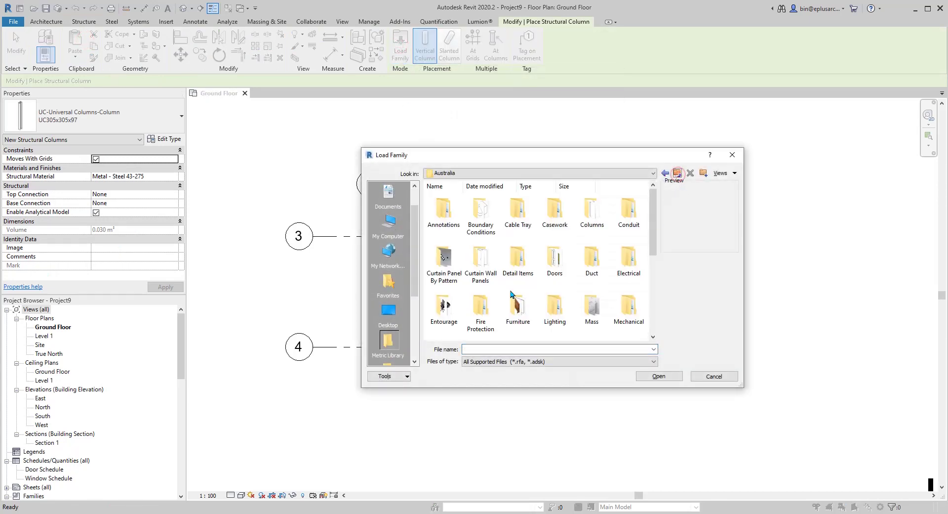
scroll(562, 257, "down", 3)
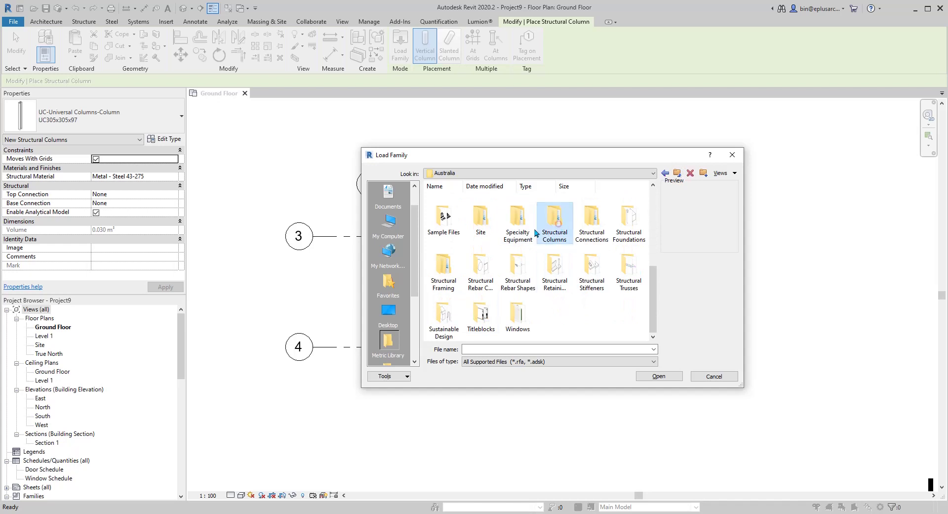
double_click(552, 220)
double_click(553, 215)
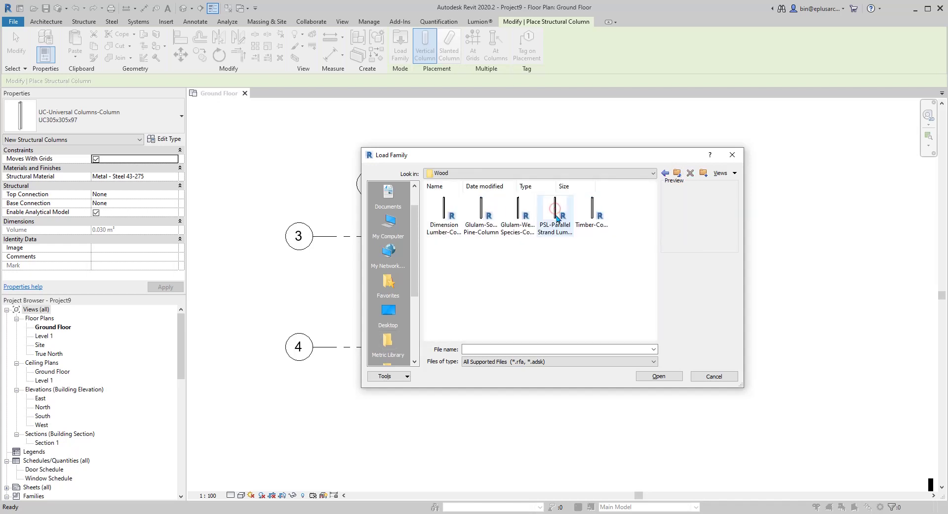
left_click(596, 217)
double_click(595, 218)
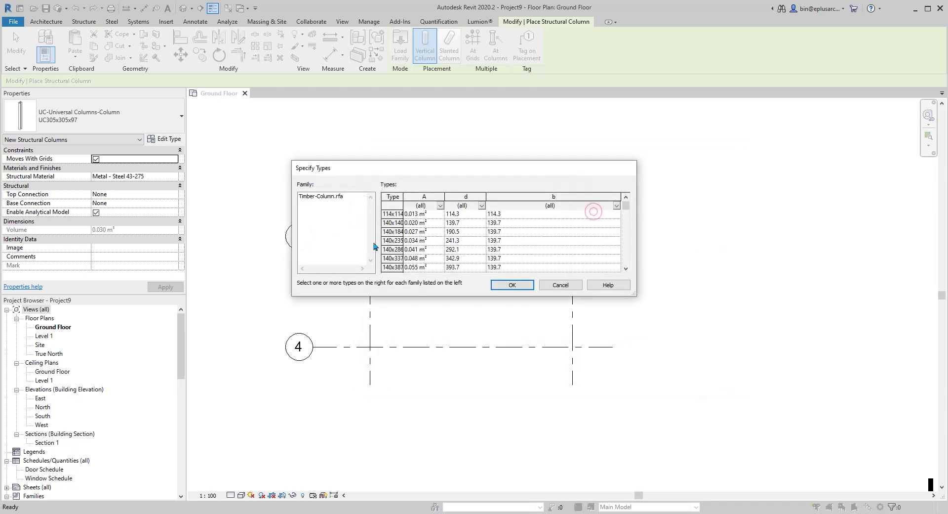
left_click(389, 226)
left_click(512, 286)
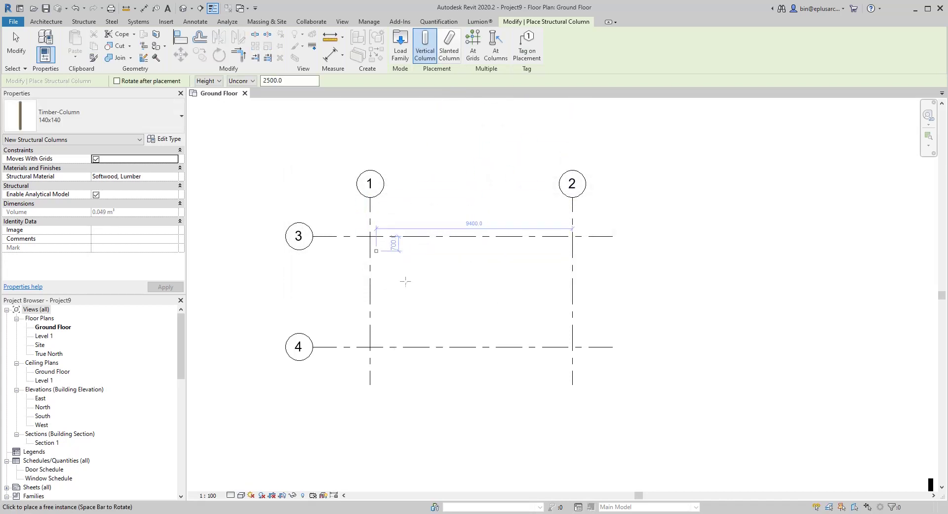
- Place 140x140 timber columns at all four grid intersections and open the default 3D view
left_click(472, 54)
left_click_drag(607, 208, 335, 386)
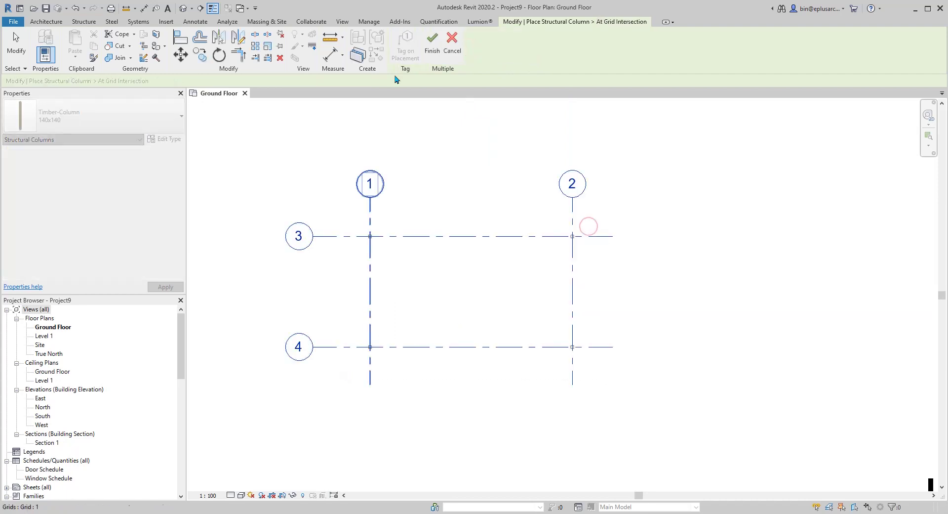
left_click(432, 55)
left_click(182, 8)
middle_click_drag(484, 186, 741, 297, "shift")
scroll(432, 290, "up", 3)
key("Escape")
scroll(430, 254, "up", 1)
middle_click_drag(513, 271, 537, 304)
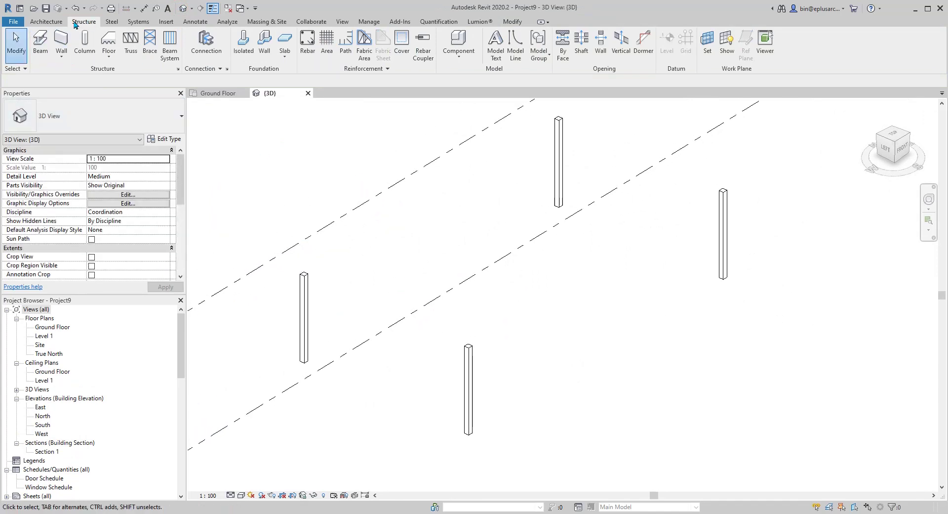
- Load the 38x235 type of the Dimension Lumber beam family from the wood structural framing library
left_click(41, 42)
left_click(397, 45)
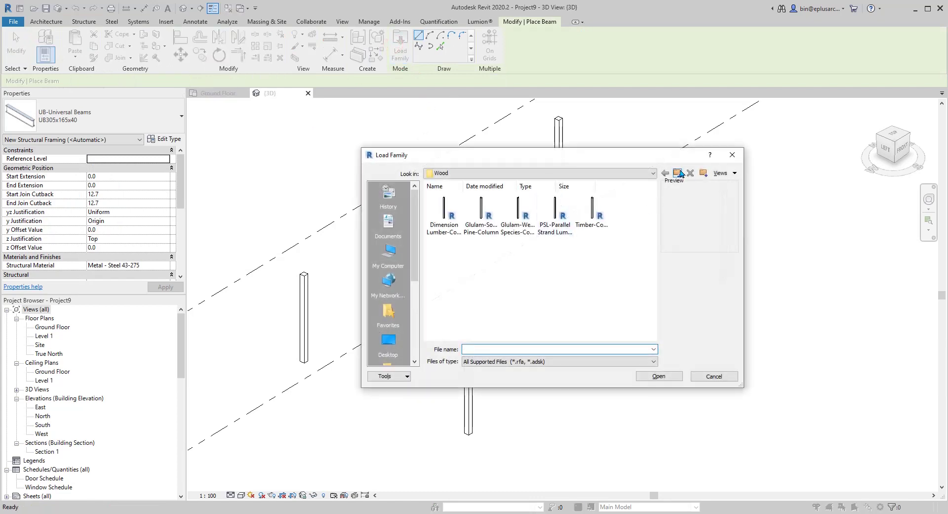
left_click(678, 173)
left_click(678, 173)
scroll(447, 269, "down", 5)
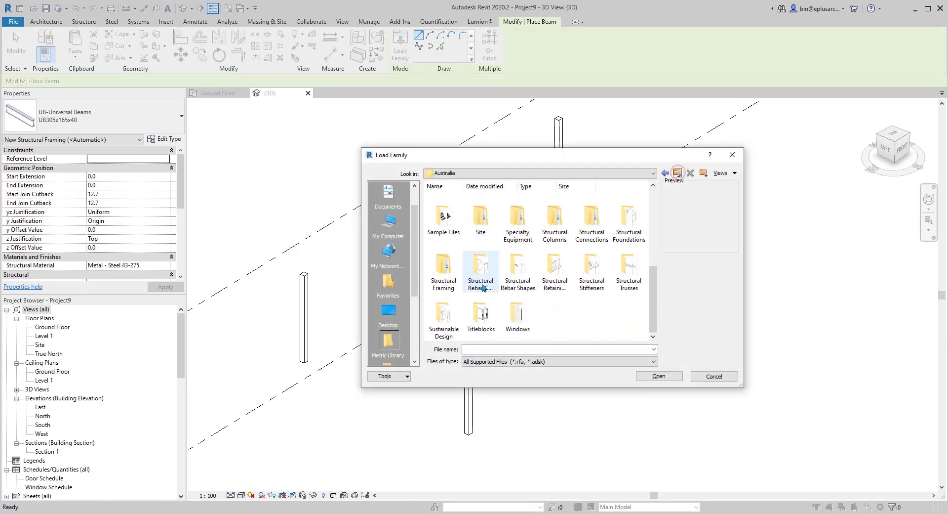
double_click(448, 278)
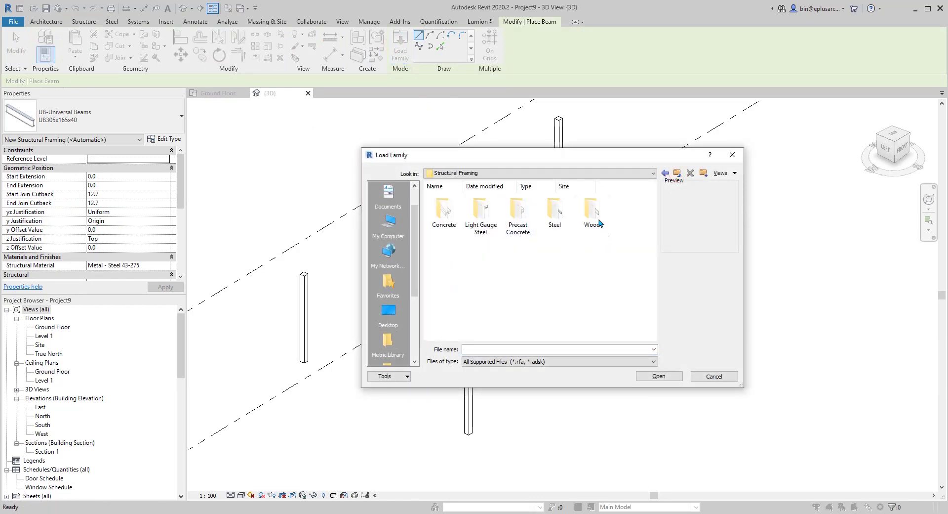
double_click(599, 222)
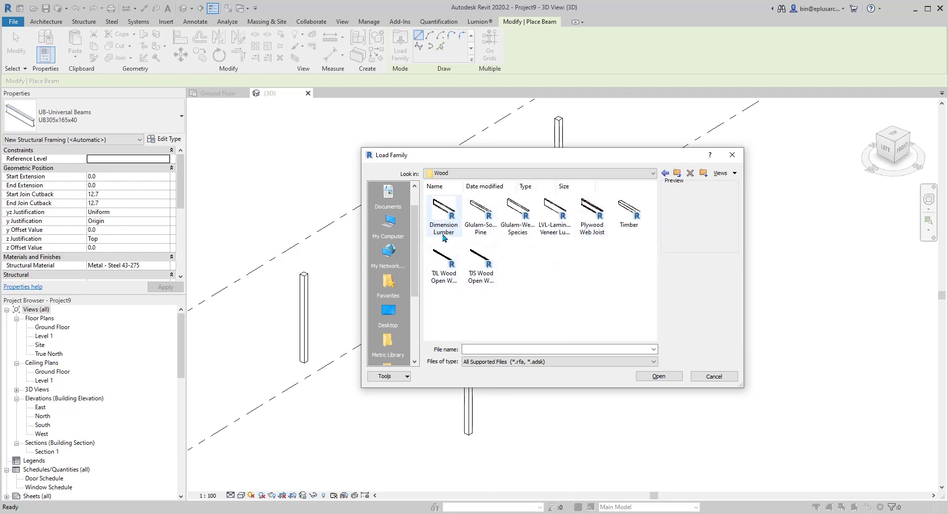
double_click(440, 205)
left_click(385, 257)
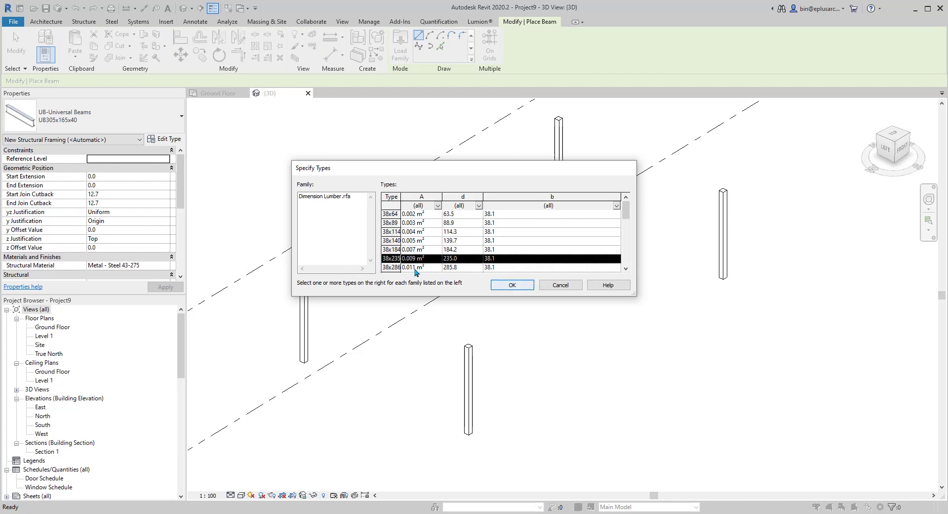
left_click(519, 291)
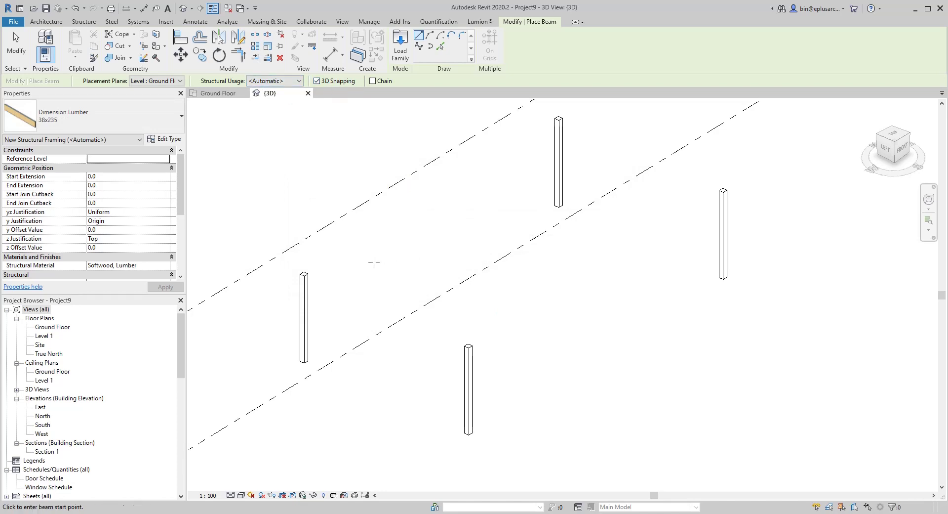
- Place a 38x235 beam across the column tops of each short-side pair, using 3D snapping
left_click(304, 274)
left_click(468, 347)
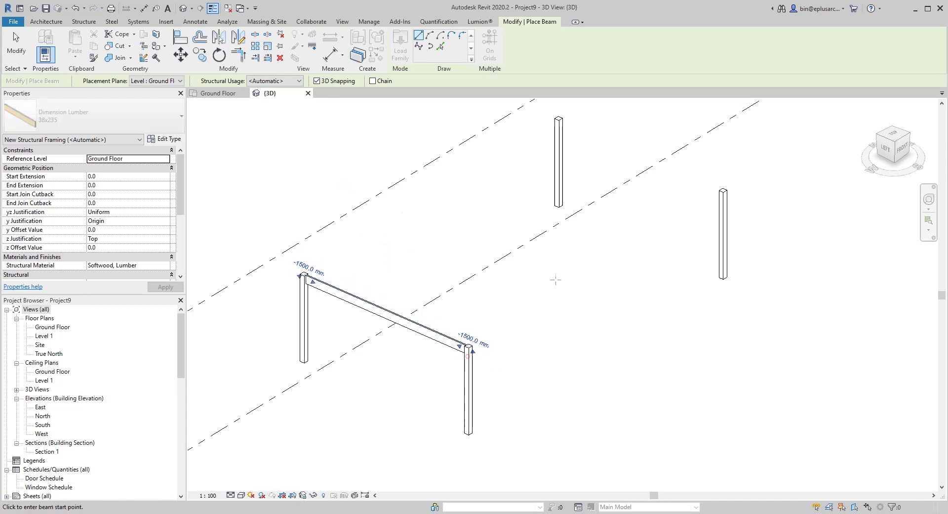
middle_click_drag(556, 279, 547, 305)
left_click(550, 145)
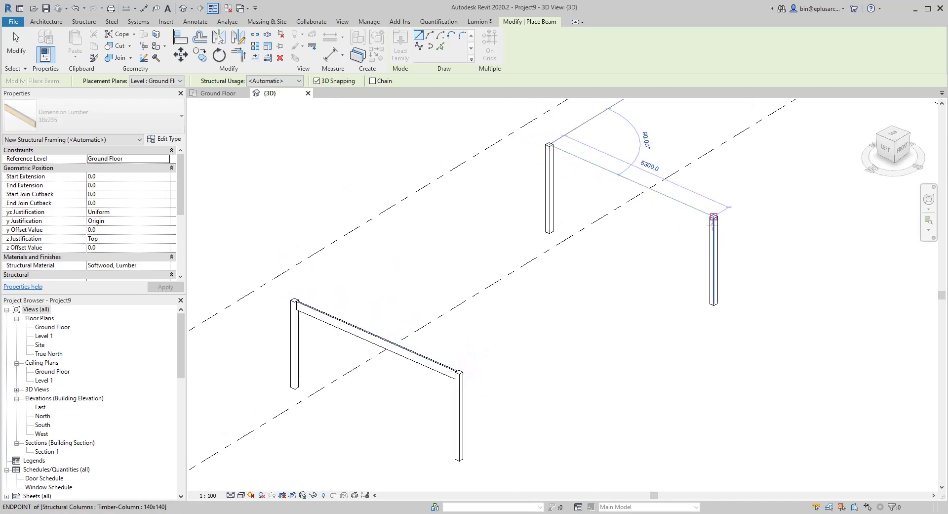
left_click(714, 217)
scroll(580, 258, "down", 1)
key("Escape")
key("Escape")
- Switch to Chrome to examine the timber pergola reference images, and return to the Revit model
left_click(393, 325)
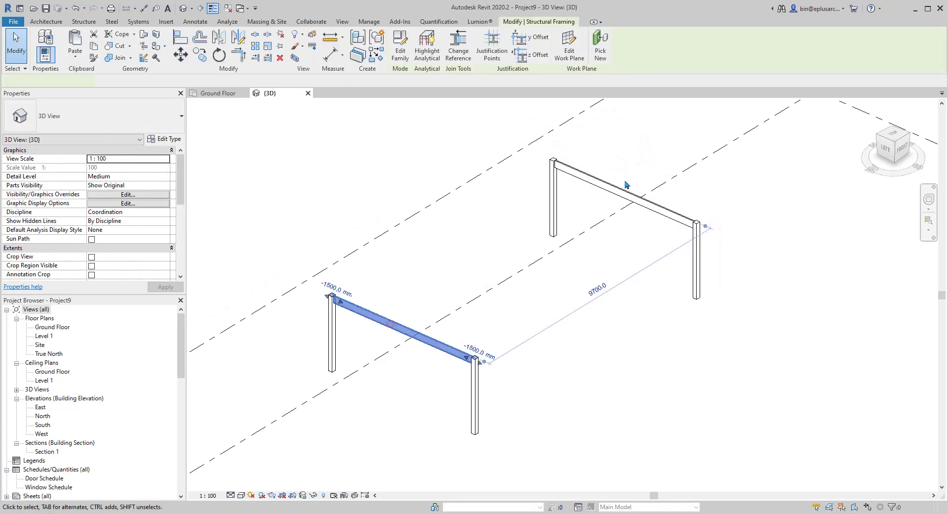
mouse_move(255, 513)
left_click(307, 478)
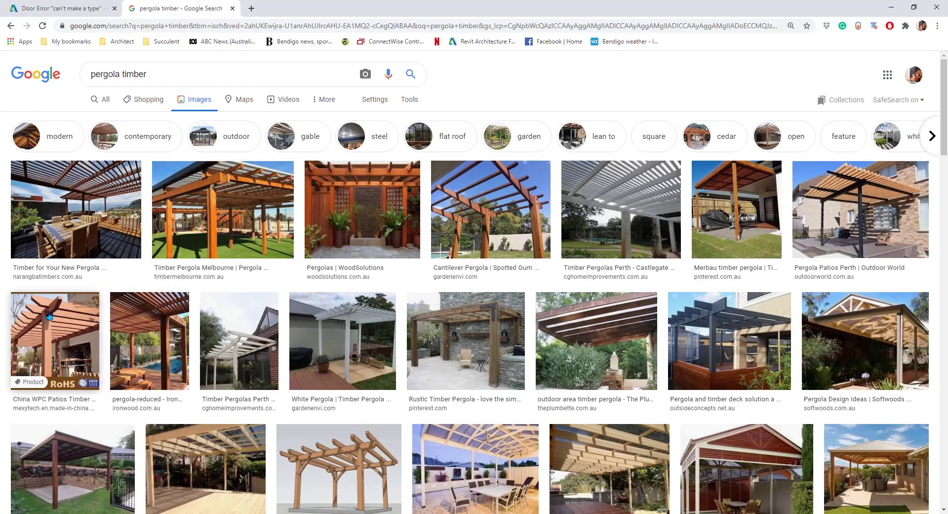
left_click(280, 513)
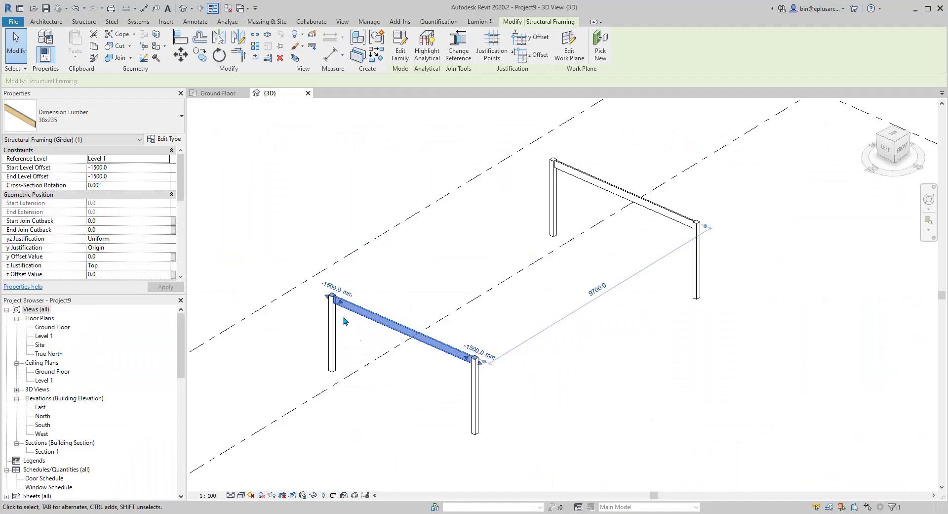
- Set the z Justification of both beams to Bottom so they sit on top of the columns
scroll(335, 320, "up", 1)
left_click(478, 328)
left_click(445, 344)
left_click(660, 172, "ctrl")
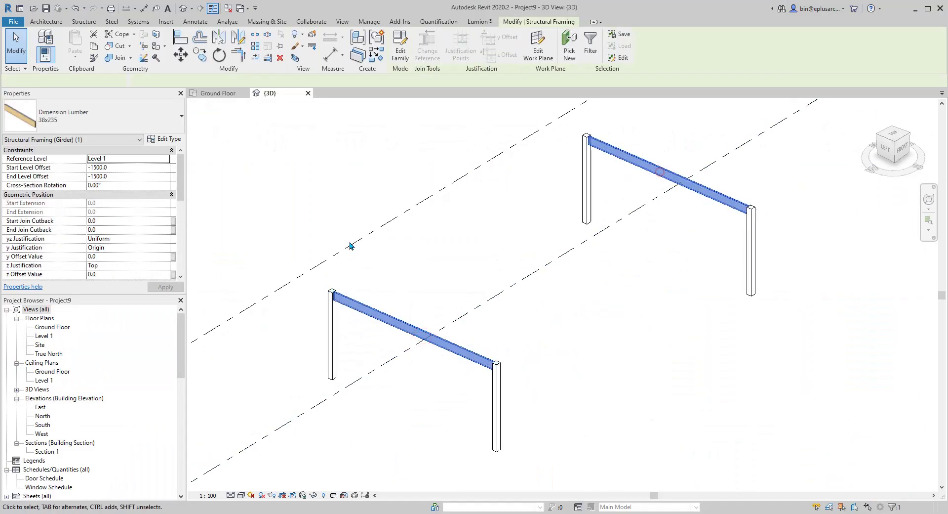
left_click(105, 265)
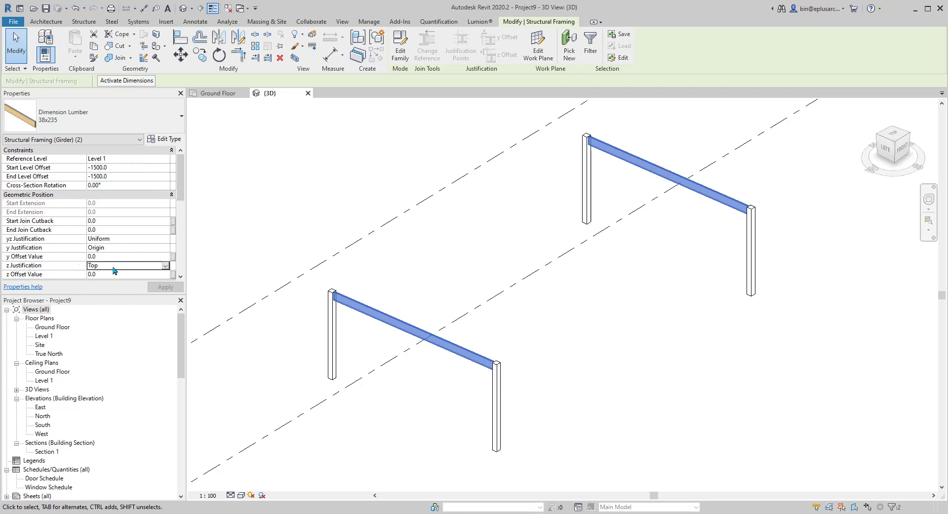
left_click(166, 266)
left_click(98, 296)
left_click(166, 287)
middle_click_drag(403, 272, 446, 252, "shift")
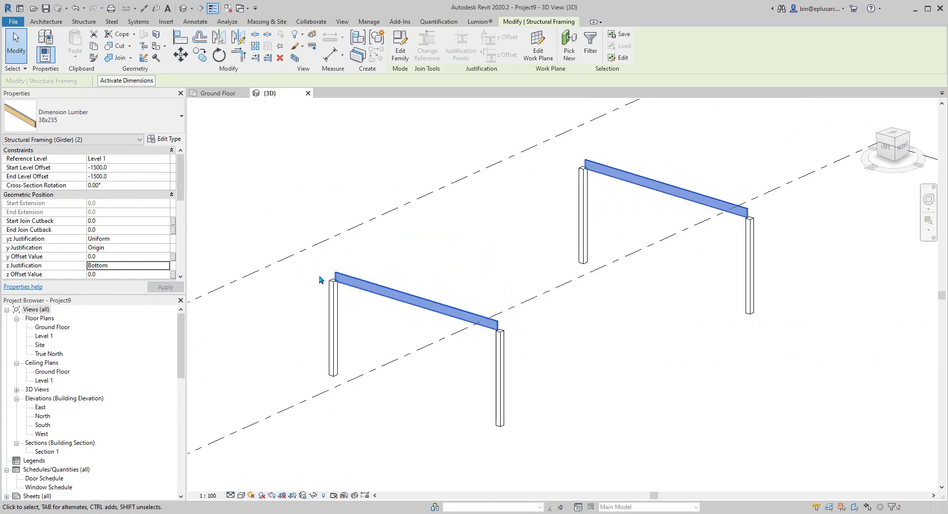
- Extend both beams past their columns by setting the start and end join cutbacks to -600
middle_click_drag(290, 272, 277, 273)
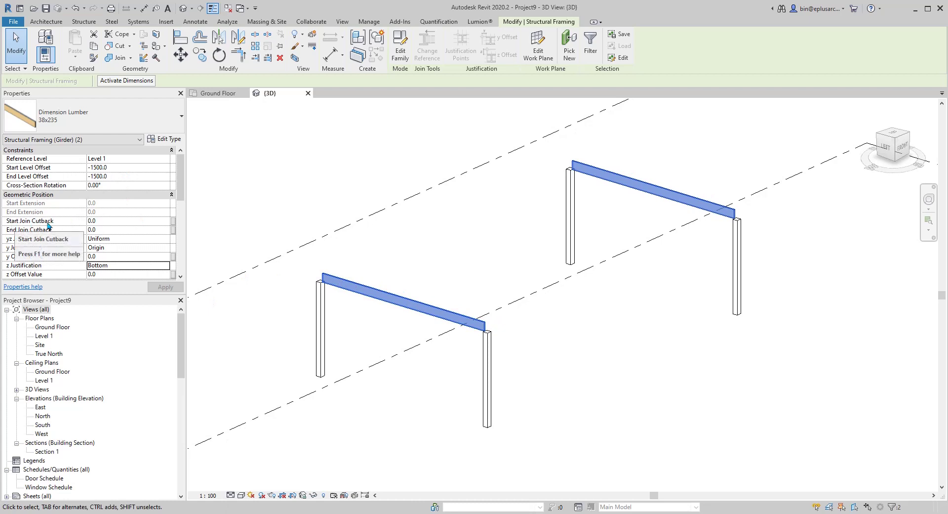
left_click(119, 229)
type("-6")
key("Return")
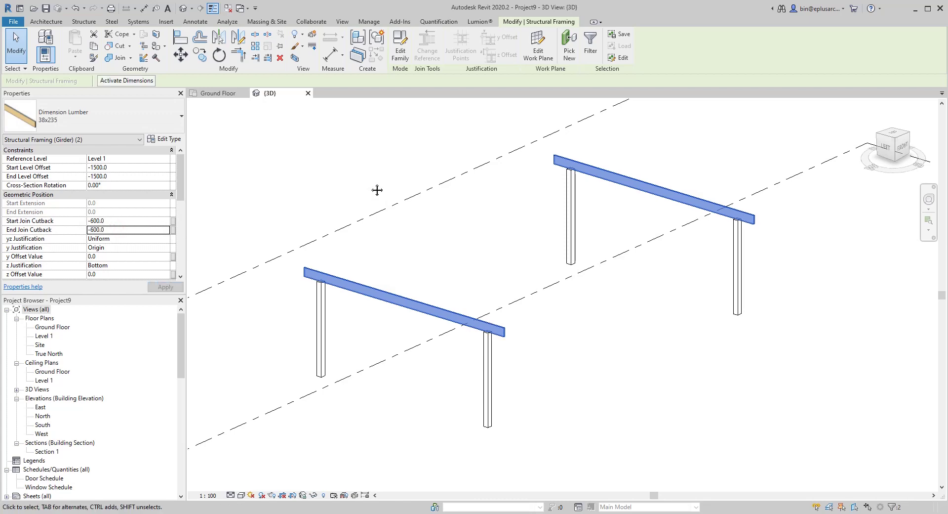
middle_click_drag(377, 191, 369, 309, "shift")
left_click(452, 294)
- Set the top offset of all four timber columns to 2560, checking the pergola reference images in Chrome along the way
middle_click_drag(453, 294, 449, 292, "shift")
scroll(417, 294, "up", 2)
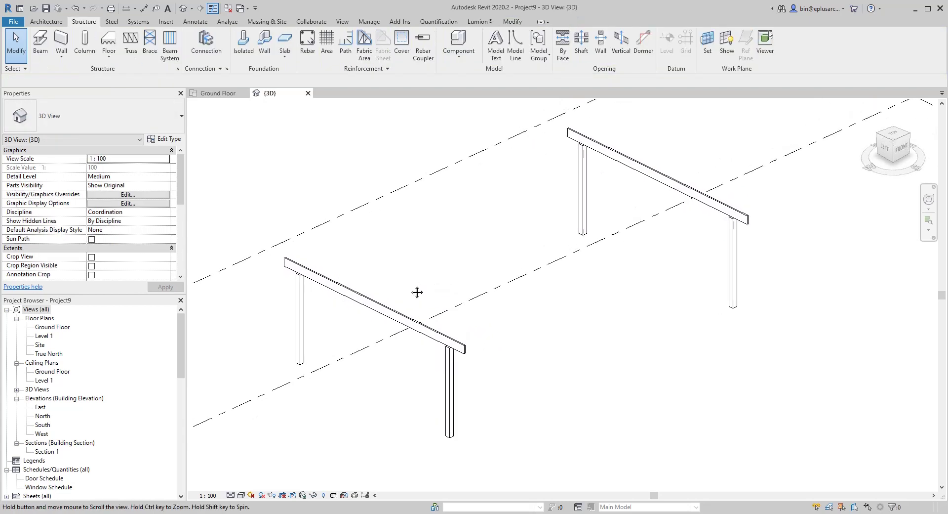
left_click(450, 375)
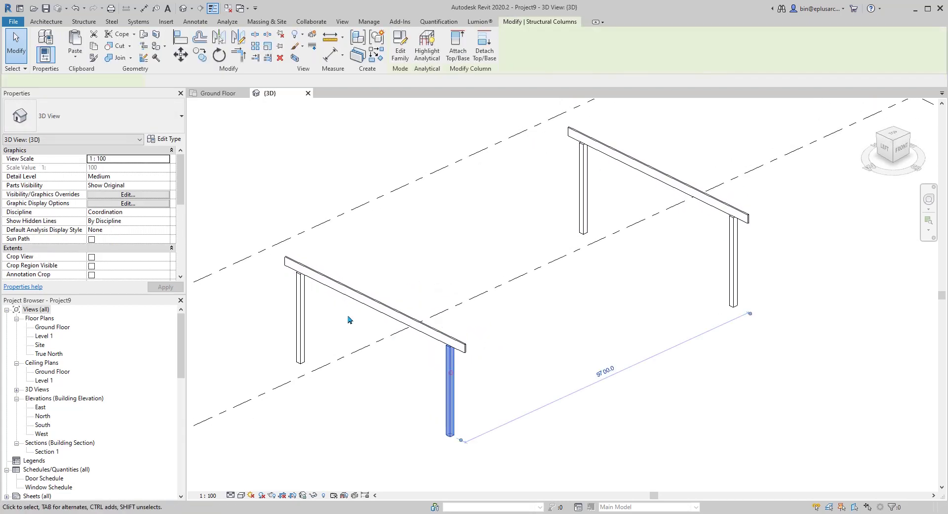
left_click(300, 316, "ctrl")
left_click(584, 184, "ctrl")
left_click(734, 262, "ctrl")
scroll(377, 402, "up", 2)
mouse_move(255, 509)
left_click(286, 489)
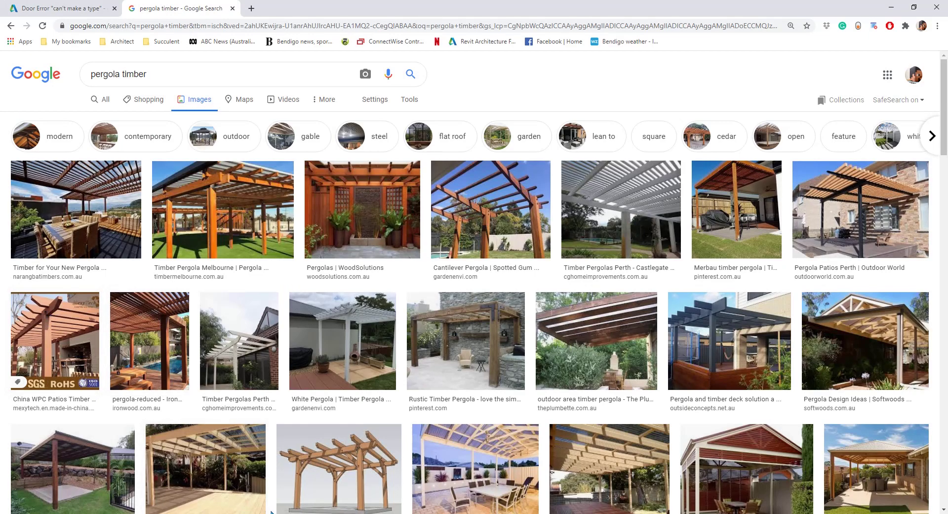
key("alt+Tab")
middle_click_drag(378, 296, 368, 296)
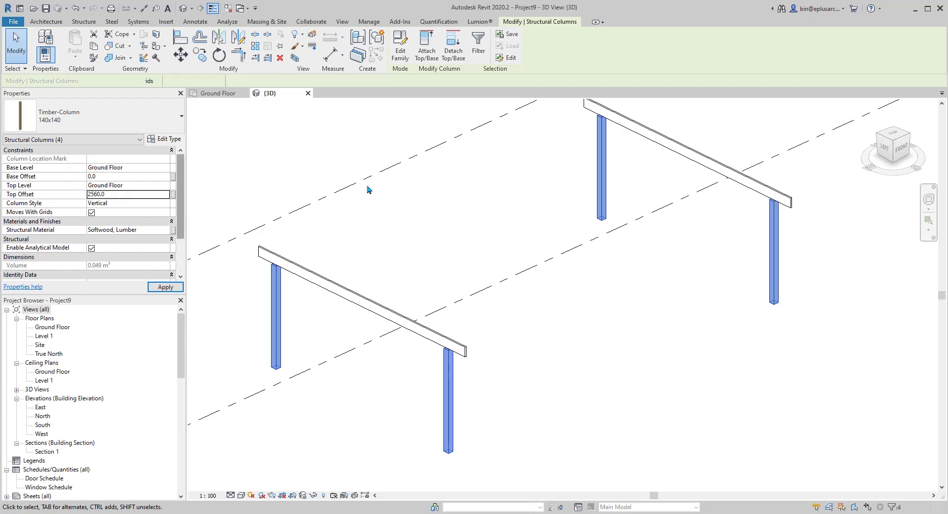
middle_click_drag(457, 345, 449, 288, "shift")
scroll(482, 254, "up", 2)
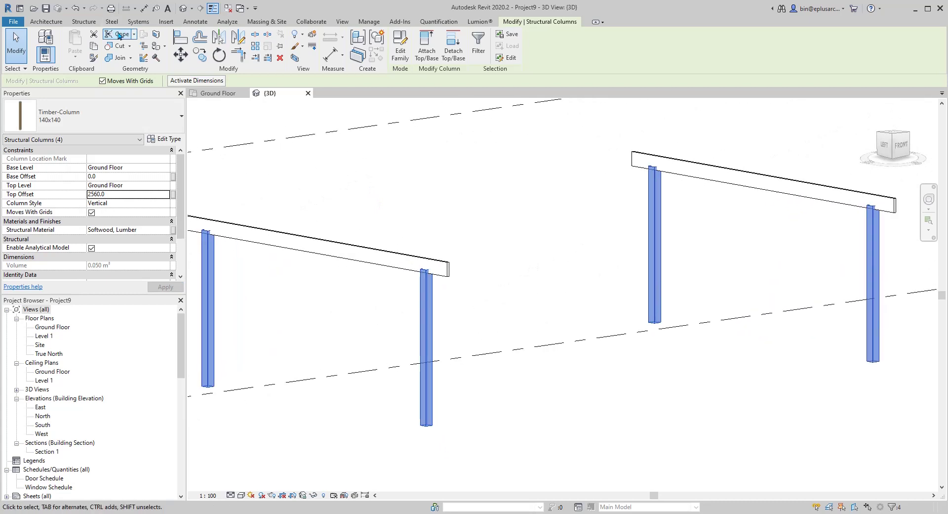
- Cope both columns of the near short side around their beam, and try coping at the far short side
key("Escape")
left_click(428, 298)
left_click(404, 268)
middle_click_drag(404, 268, 509, 284)
left_click(315, 297)
left_click(341, 255)
middle_click_drag(355, 339, 336, 298)
scroll(536, 267, "up", 2)
left_click(530, 232)
left_click(495, 258)
scroll(531, 271, "up", 2)
scroll(486, 222, "down", 5)
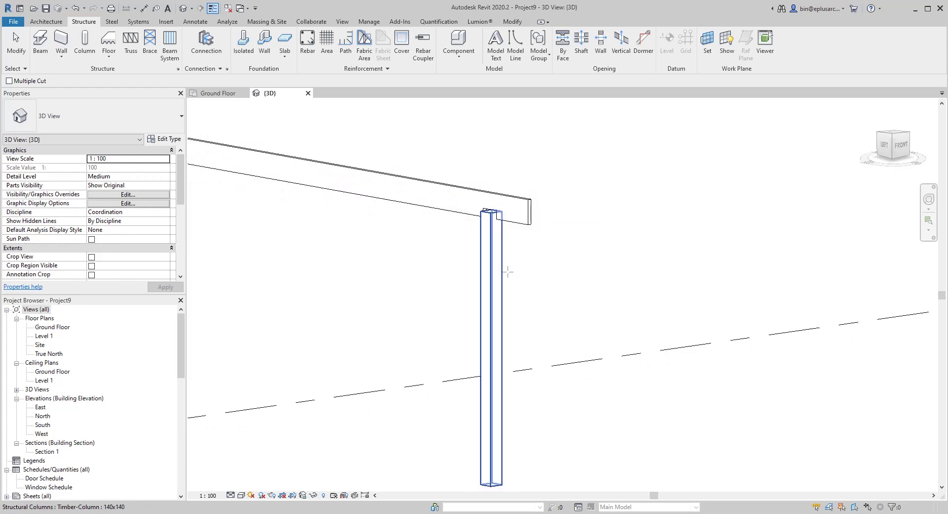
key("Escape")
middle_click_drag(495, 254, 489, 255, "shift")
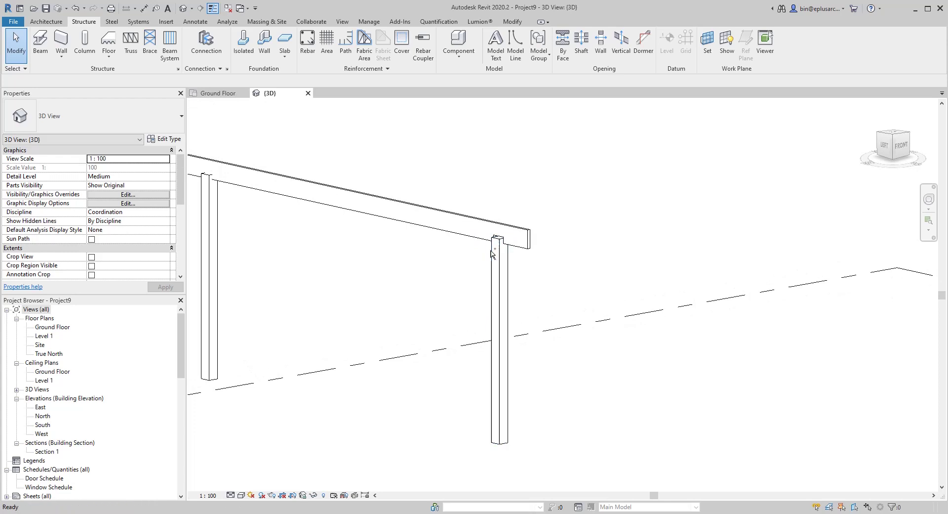
scroll(498, 256, "up", 2)
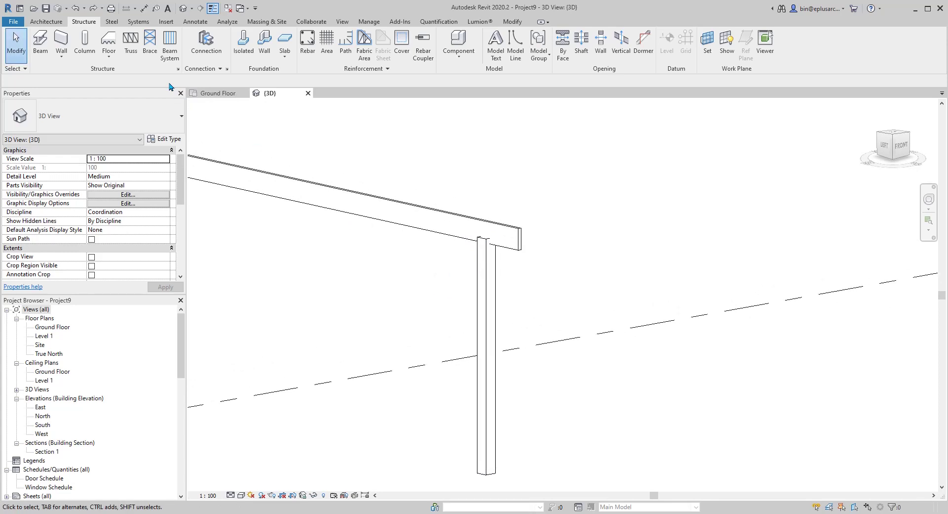
- Apply coping to the two columns of the far short side so they are cut around their 38x235 beam
left_click(512, 21)
left_click(124, 48)
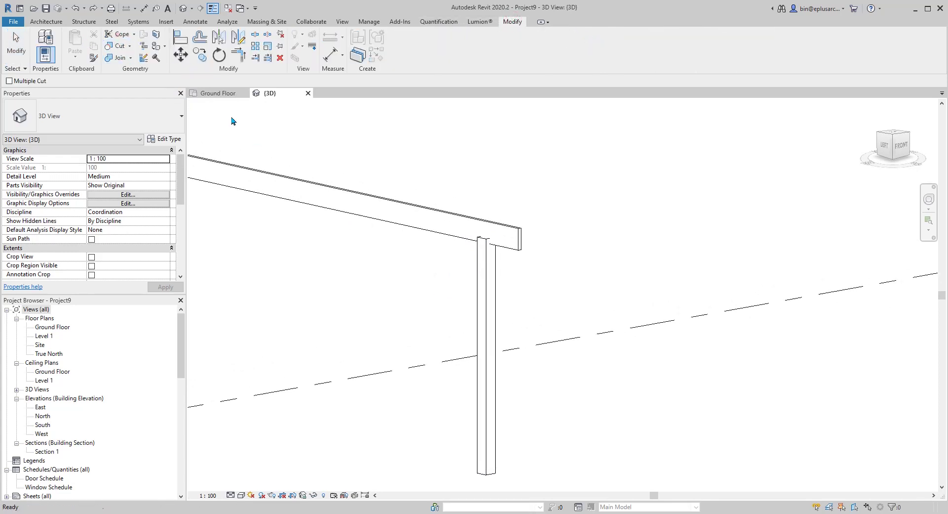
left_click(487, 266)
left_click(431, 227)
middle_click_drag(242, 218, 637, 315)
left_click(553, 301)
left_click(588, 275)
scroll(597, 376, "down", 2)
middle_click_drag(597, 376, 592, 273)
key("Escape")
- Set the coping distance of all four columns to 0
scroll(659, 302, "down", 2)
scroll(727, 269, "up", 5)
scroll(728, 270, "down", 5)
left_click(721, 318)
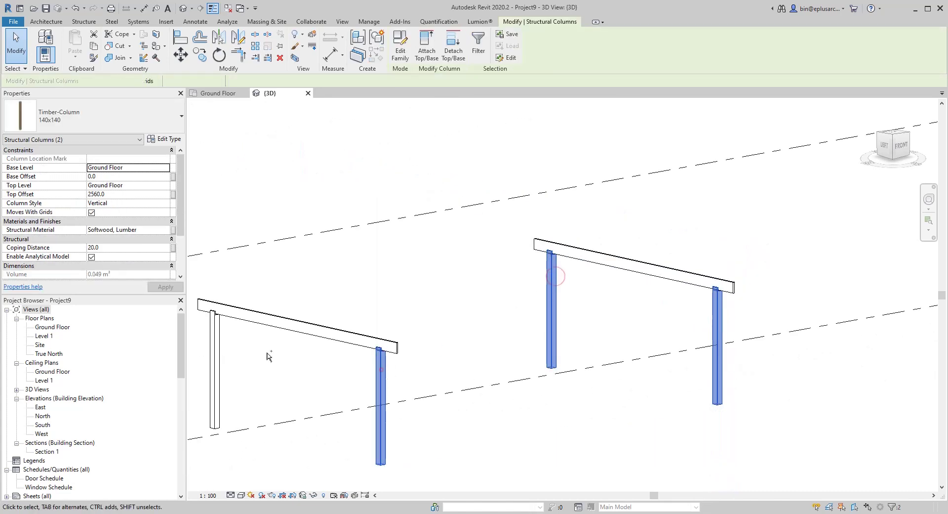
left_click(381, 369, "ctrl")
left_click(217, 349, "ctrl")
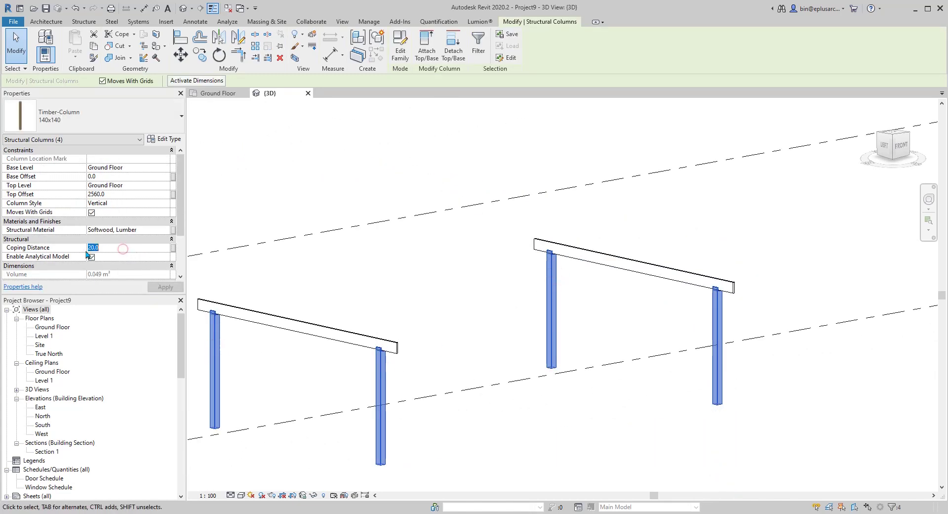
type("0")
mouse_move(448, 345)
middle_mouse_down("shift")
mouse_move(435, 357)
mouse_move(452, 333)
middle_mouse_up("shift")
scroll(402, 376, "up", 1)
left_click(402, 377)
scroll(402, 375, "down", 1)
scroll(406, 373, "down", 1)
scroll(364, 305, "down", 1)
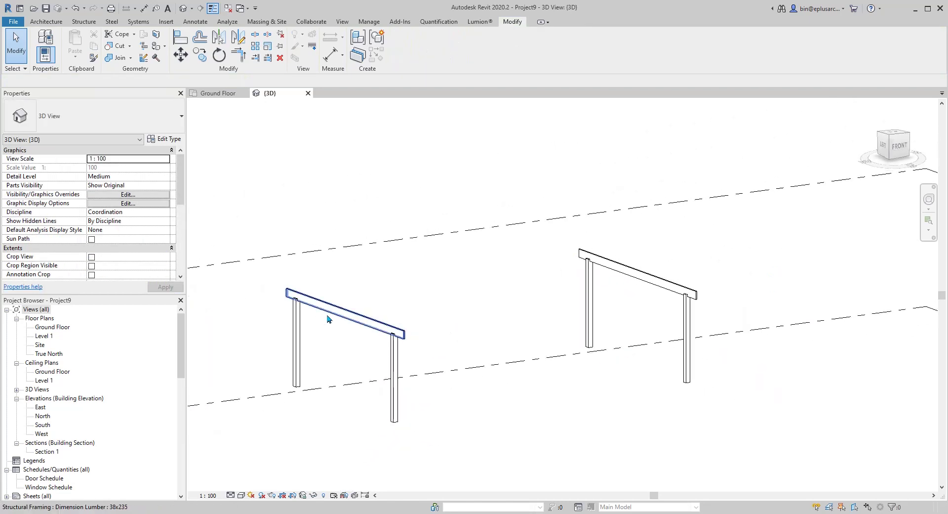
scroll(337, 319, "up", 3)
- Switch to Chrome to examine how the upper beams run in the pergola images, and return to the short-side beam in Revit
mouse_move(256, 511)
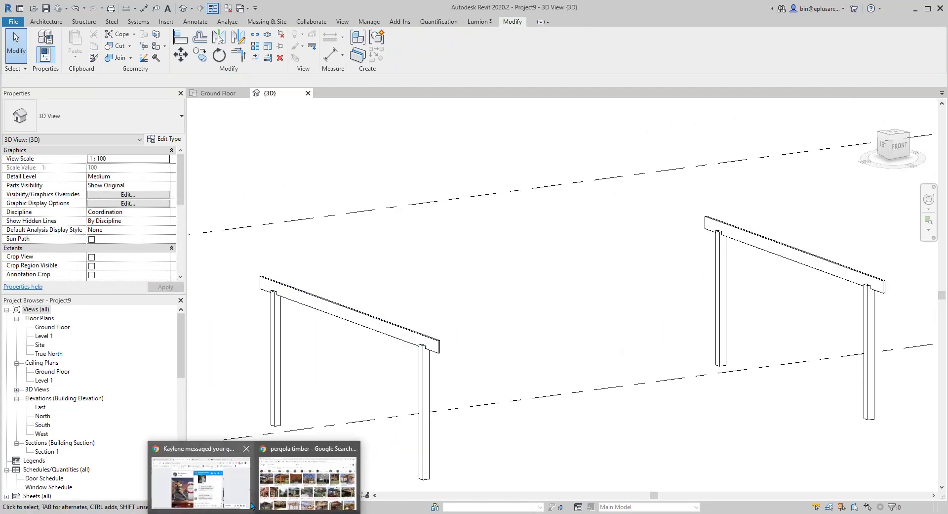
left_click(294, 494)
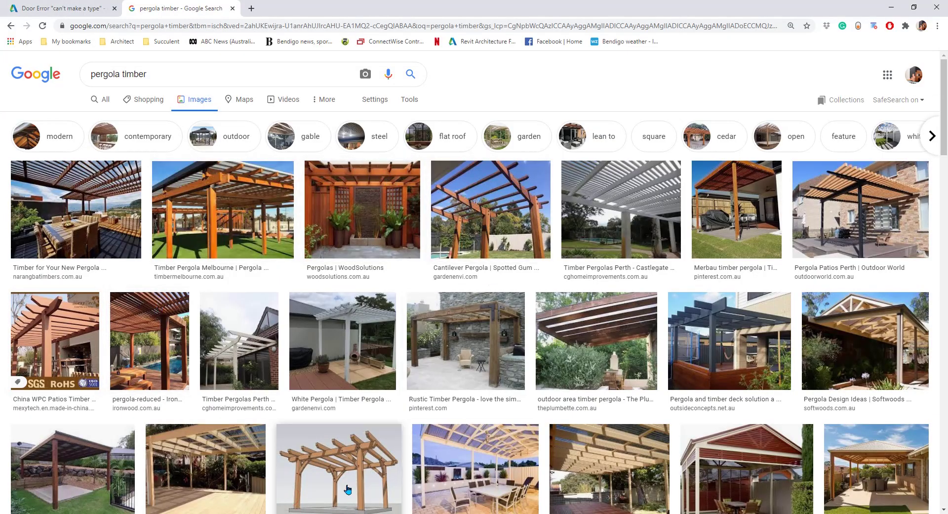
left_click(348, 511)
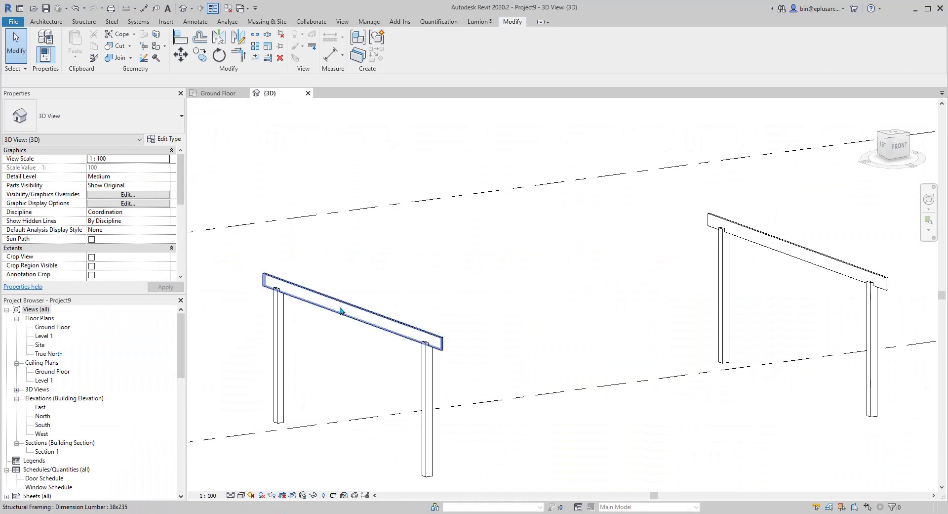
left_click(339, 321)
mouse_move(351, 323)
middle_mouse_down("shift")
mouse_move(371, 286)
mouse_move(377, 330)
mouse_move(371, 311)
mouse_move(360, 333)
middle_mouse_up("shift")
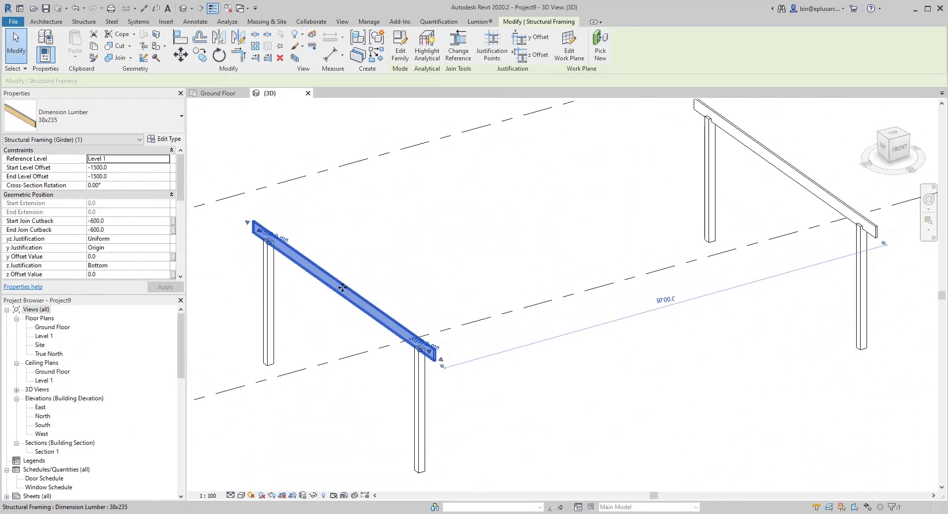
- Start a new beam and duplicate the 38x235 lumber type as 35x70, with b set to 35 and d to 70
key("b")
key("m")
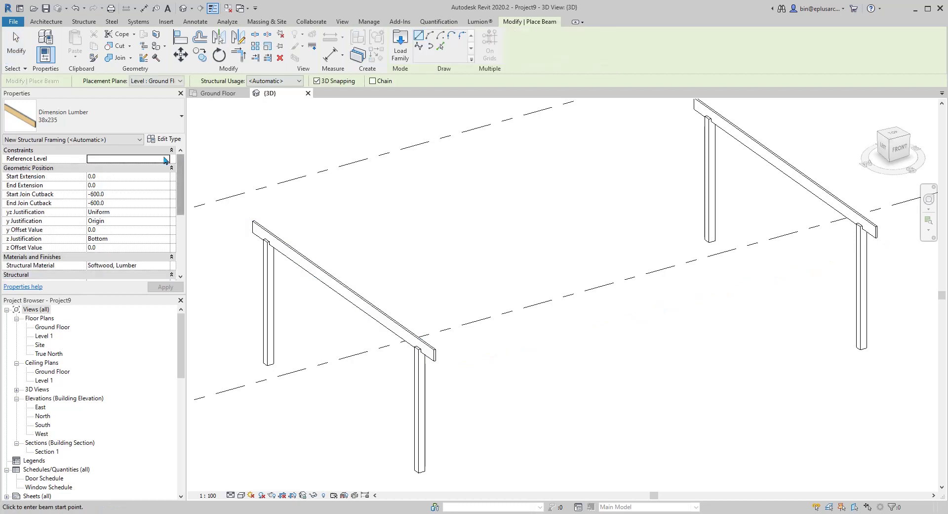
left_click(164, 139)
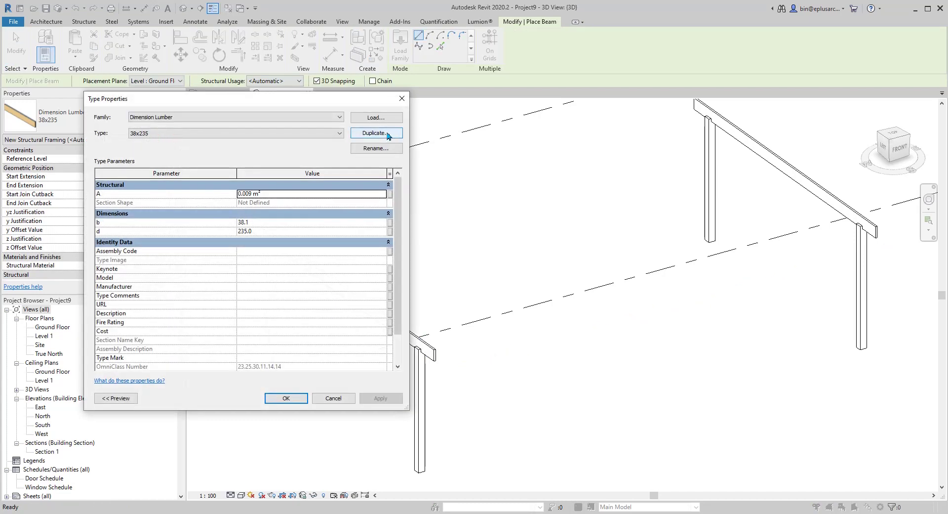
left_click(387, 134)
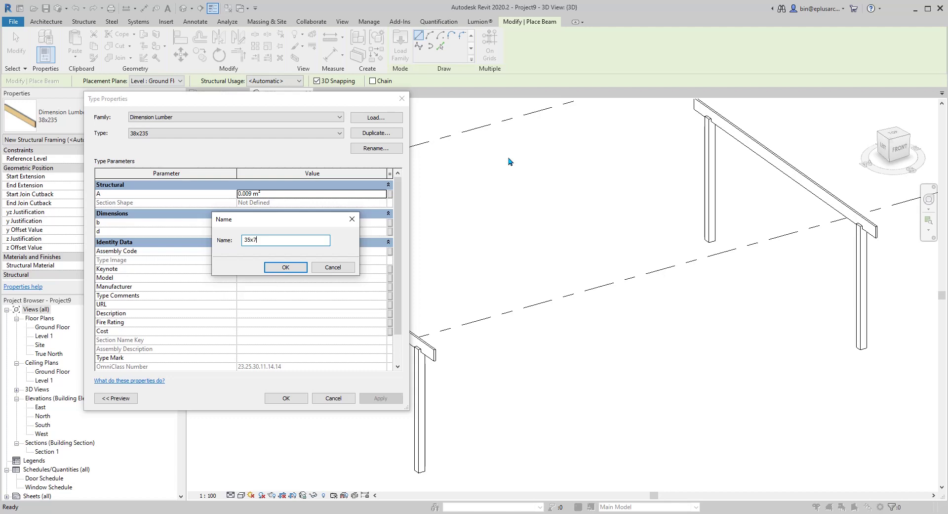
left_click(300, 267)
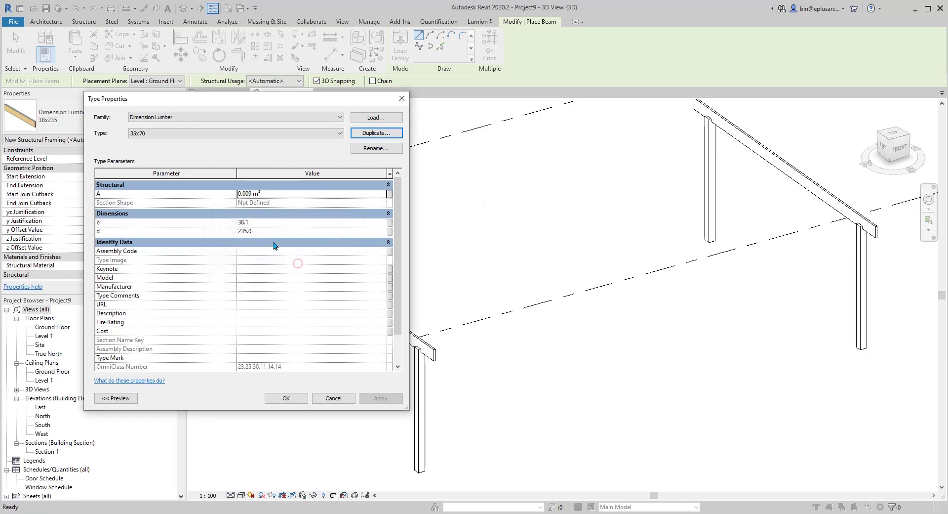
left_click(271, 223)
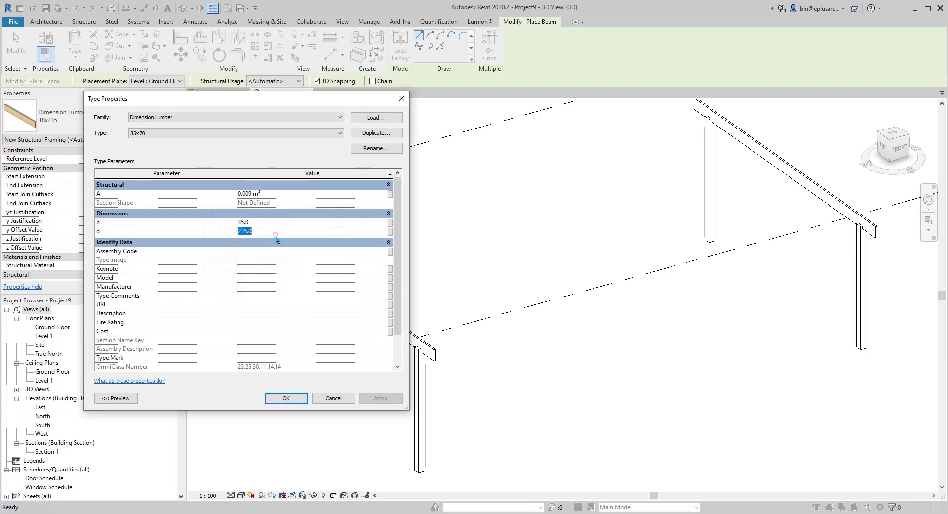
left_click(286, 398)
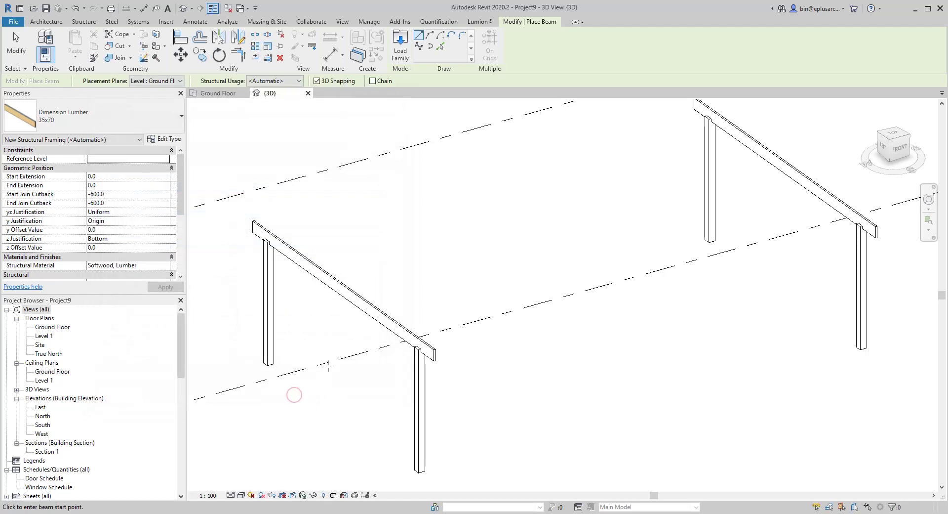
- Place a 35x70 beam along the rear long side, from one column to the column at the other end
middle_click_drag(295, 451, 354, 481)
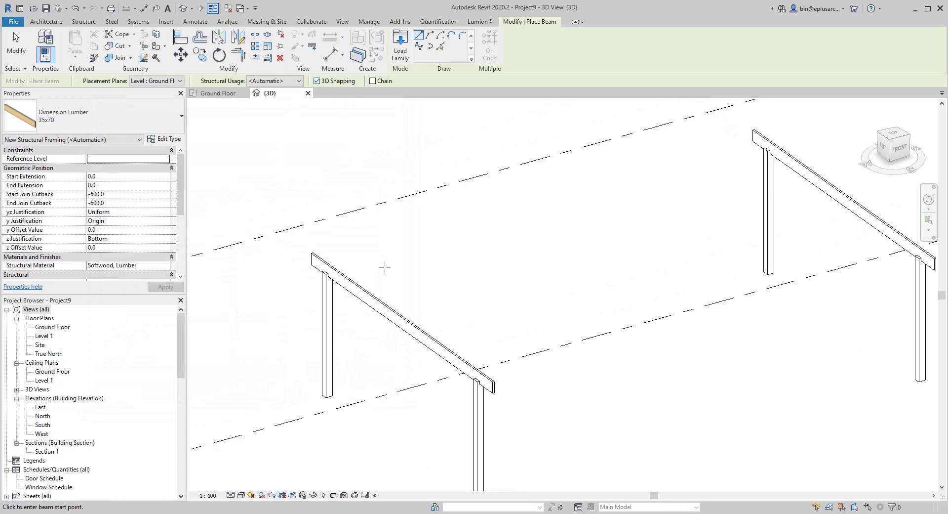
left_click(327, 274)
middle_click_drag(540, 256, 498, 270)
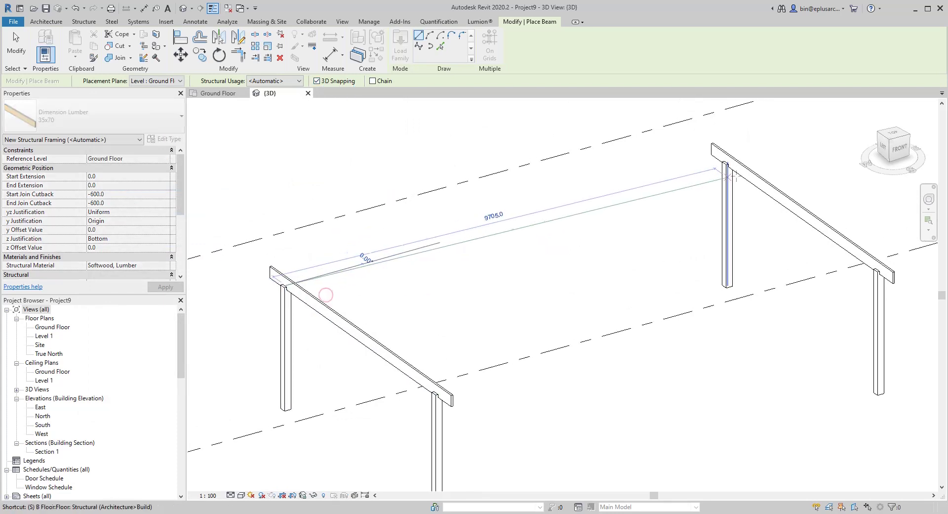
left_click(722, 182)
key("Escape")
- Move the low end of the new 35x70 beam up to its column top, at an end level offset of 2560
left_click(685, 192)
middle_click_drag(731, 190, 654, 202)
scroll(650, 204, "up", 2)
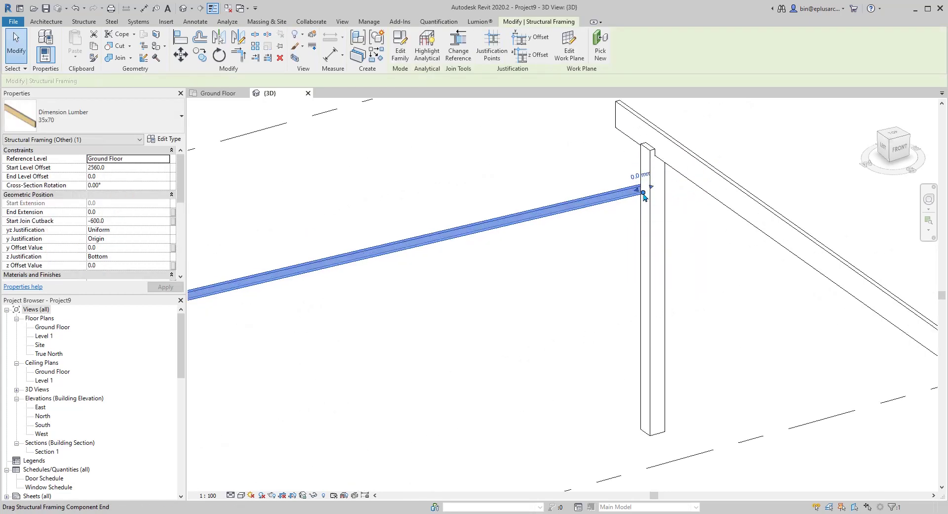
scroll(647, 197, "up", 2)
left_click_drag(649, 192, 663, 192)
scroll(661, 170, "down", 5)
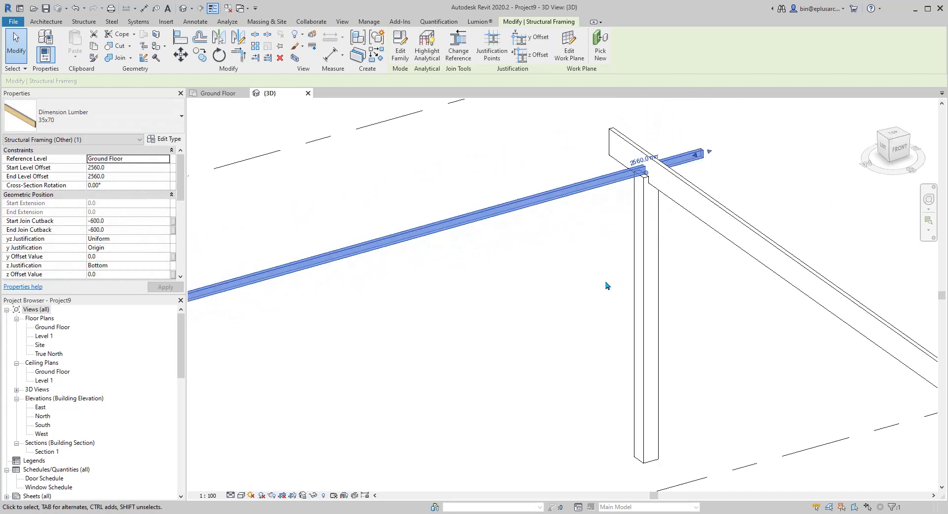
- Create a similar 35x70 beam along the front long side, spanning between the tops of its two columns
left_click(515, 249)
middle_click_drag(605, 235, 519, 250)
key("c")
key("s")
left_click(418, 346)
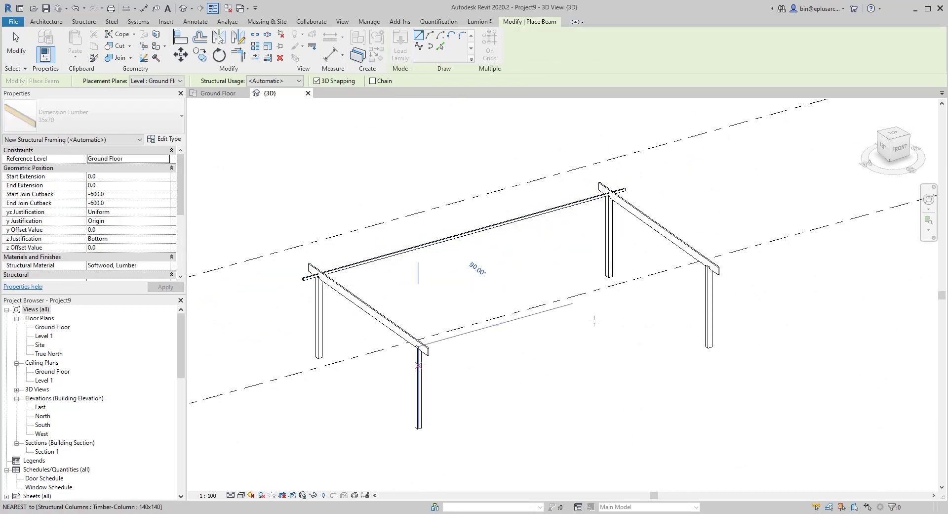
left_click(709, 269)
key("Escape")
key("Escape")
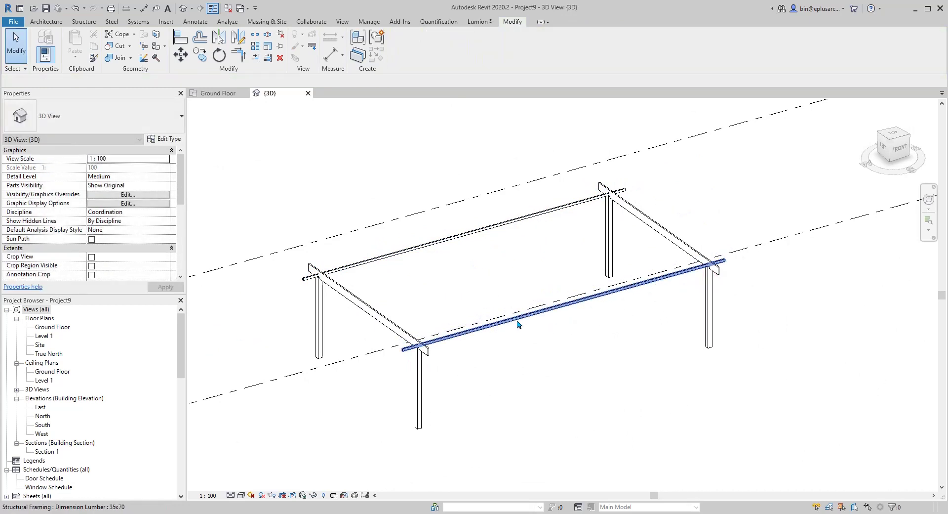
- Look at the z offset shared by both long-side beams and check the lumber type of the left short-side beam
left_click(518, 319)
left_click(426, 251, "ctrl")
middle_click_drag(489, 275, 510, 262, "shift")
scroll(388, 346, "up", 3)
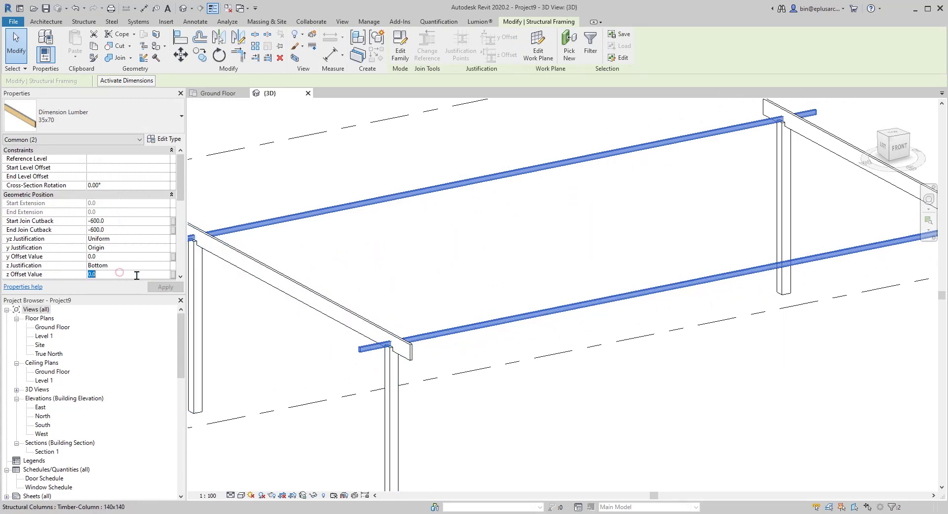
left_click(356, 265)
left_click(306, 293)
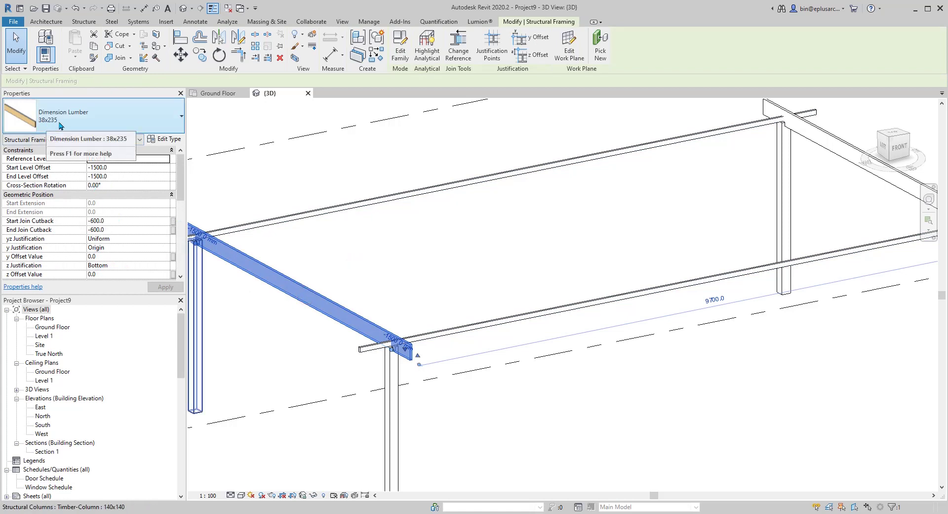
- Set the z offset of both long-side 35x70 beams together to 235
left_click(459, 329)
left_click(381, 204, "ctrl")
scroll(126, 266, "down", 3)
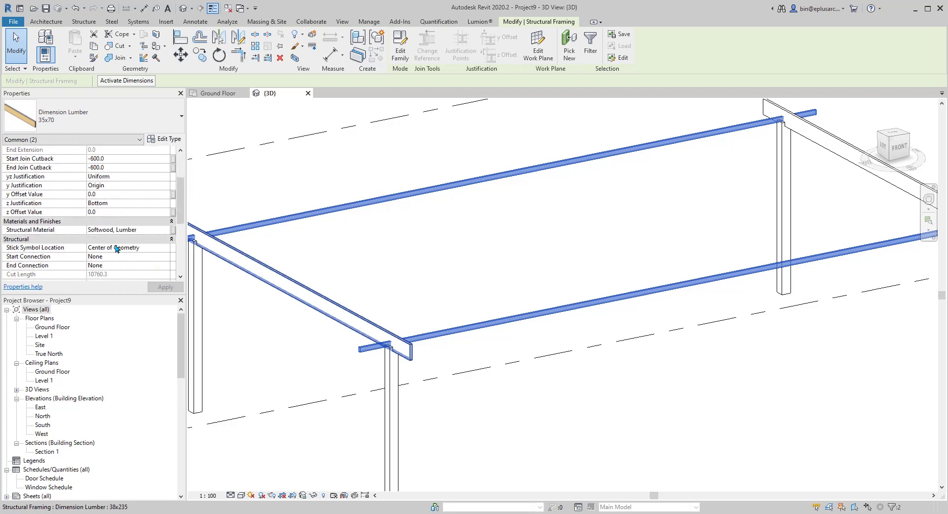
scroll(120, 236, "down", 3)
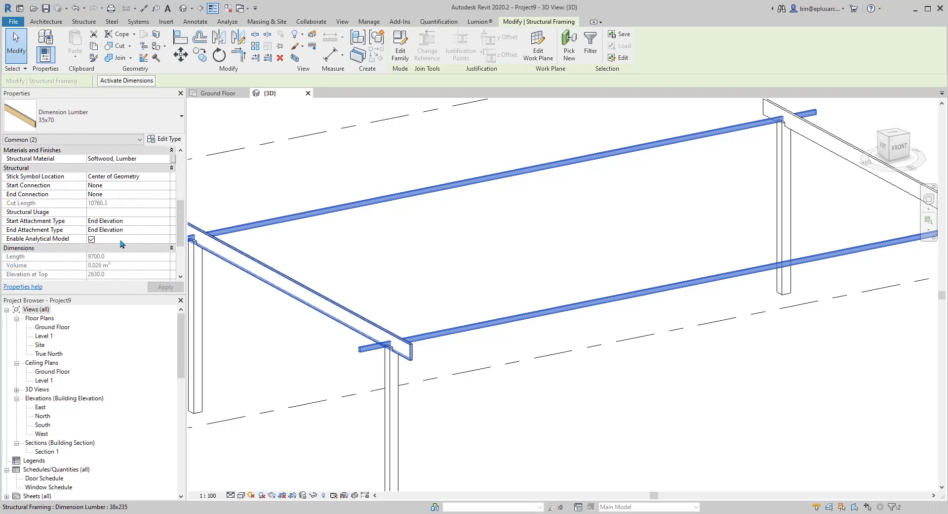
scroll(122, 245, "up", 5)
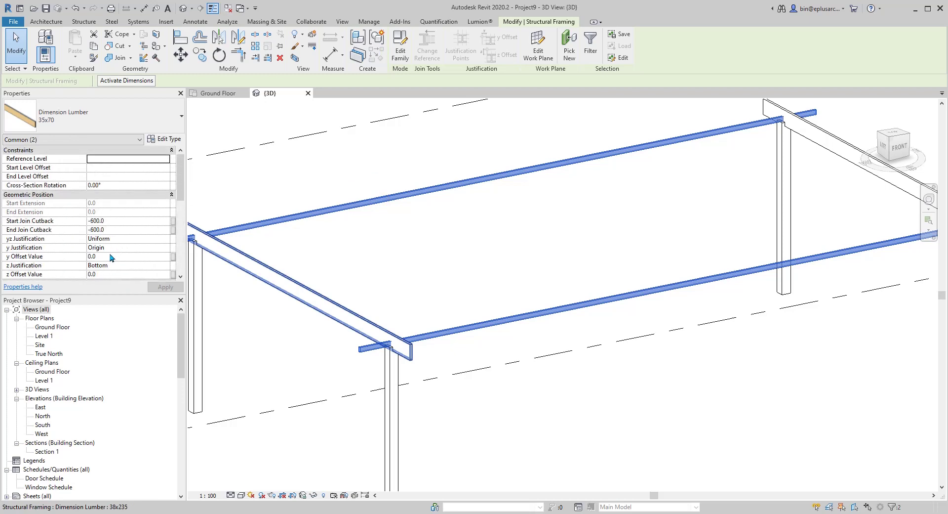
scroll(82, 277, "down", 1)
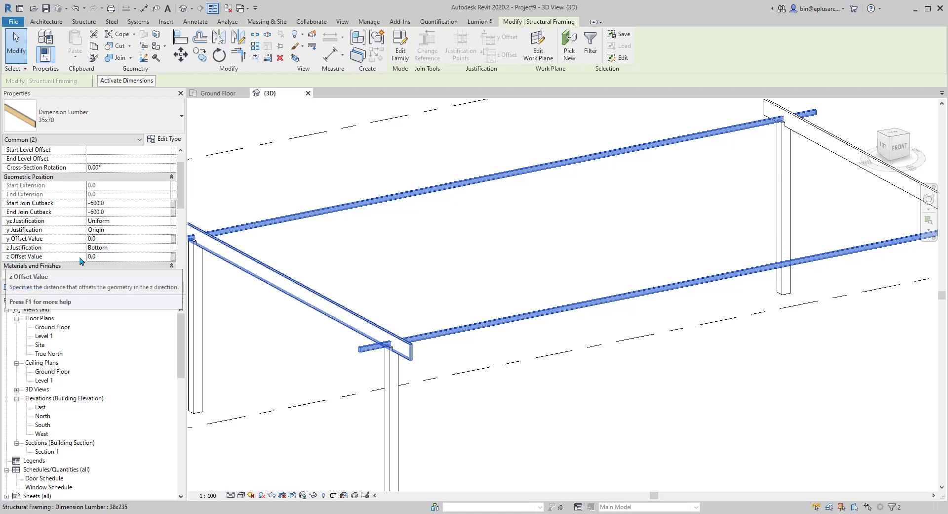
left_click(113, 254)
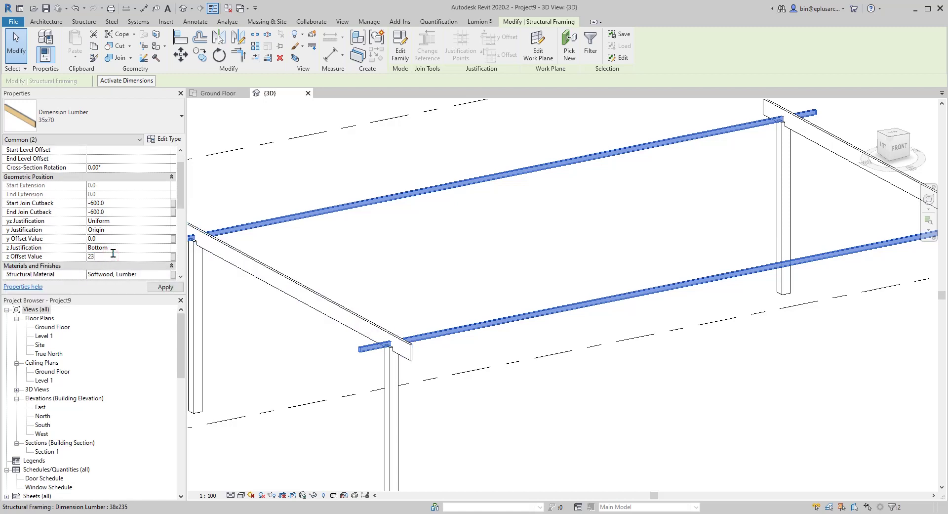
middle_click_drag(405, 259, 447, 245, "shift")
scroll(444, 244, "up", 1)
key("Escape")
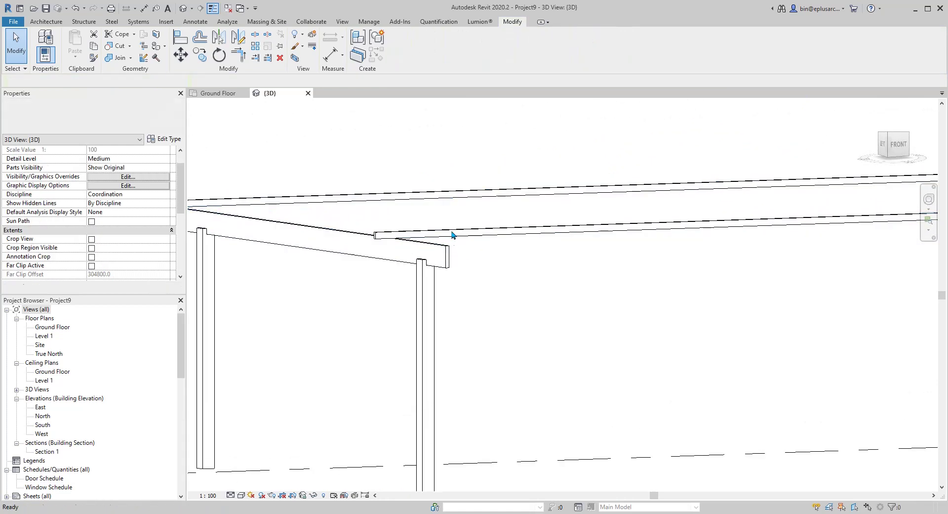
- Check the front column's top offset, and set the left short-side 38x235 beam's reference level to Ground Floor
left_click(453, 235)
left_click(426, 282)
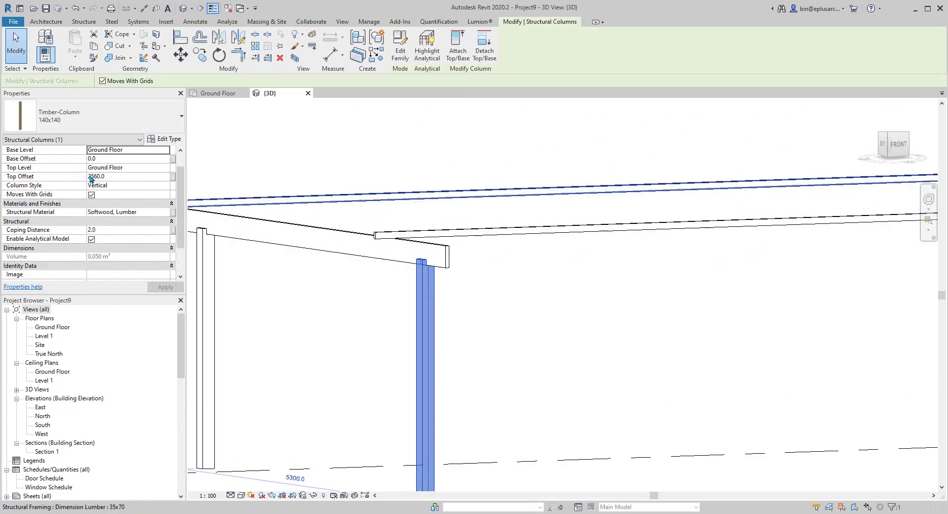
left_click(316, 240)
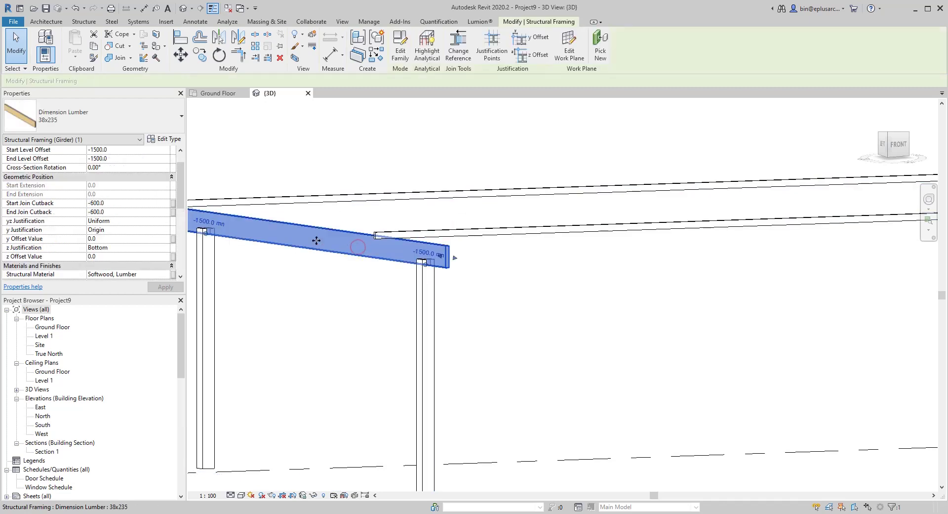
scroll(163, 170, "up", 3)
left_click(161, 159)
left_click(108, 176)
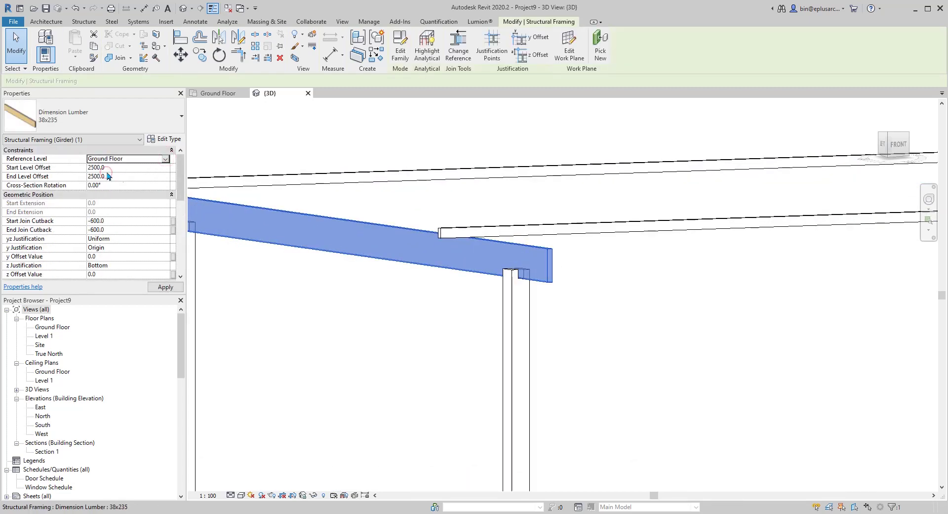
middle_click_drag(493, 214, 472, 214)
- Set the z offset of the front long-side 35x70 beam to 175
left_click(529, 230)
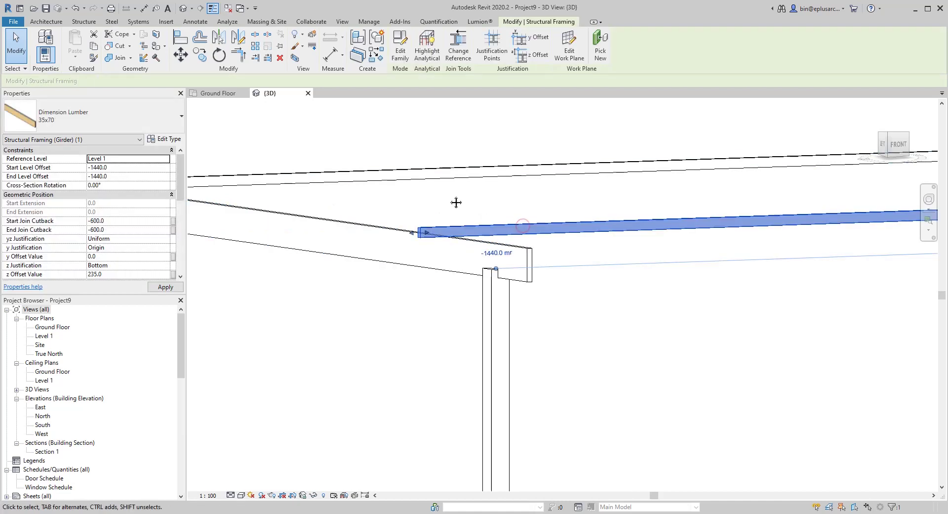
scroll(108, 256, "down", 1)
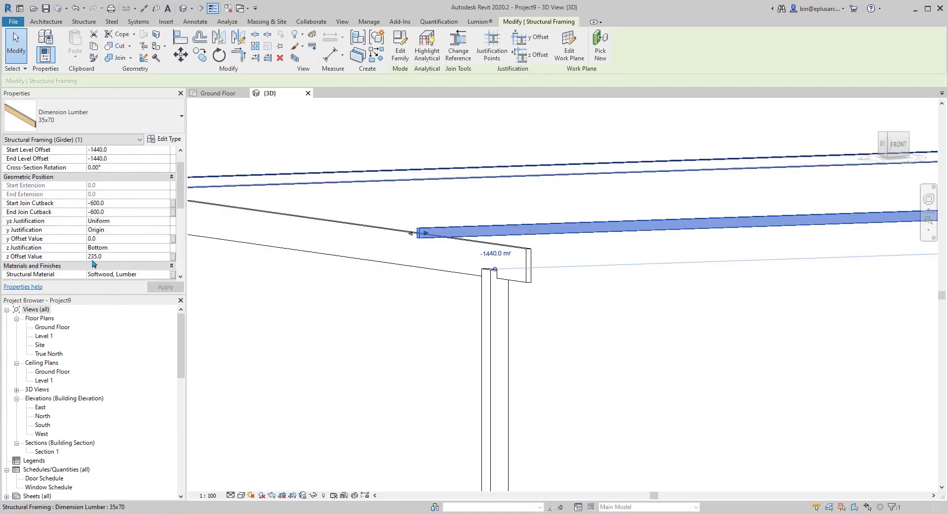
left_click(108, 257)
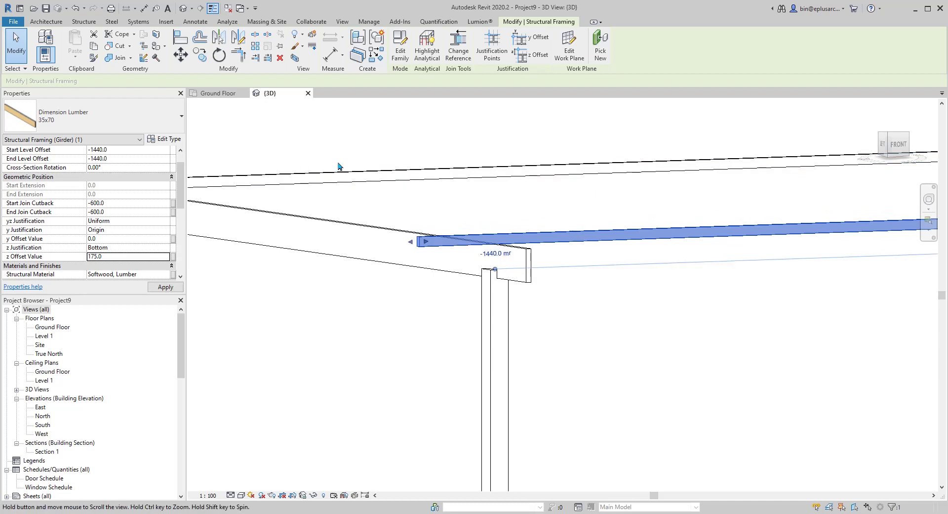
middle_click_drag(609, 244, 257, 245, "shift")
scroll(536, 252, "down", 5)
scroll(772, 237, "up", 1)
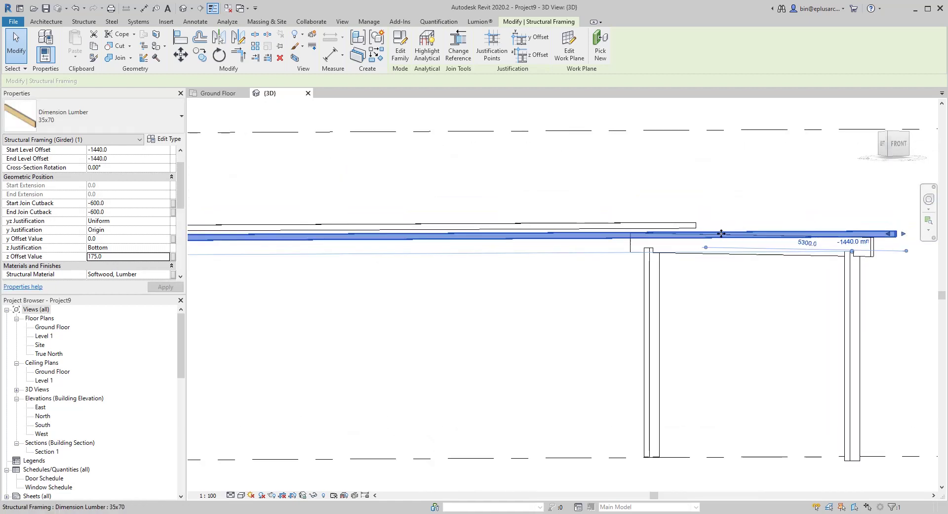
- Set the z offset of the rear long-side 35x70 beam to 175, matching the front beam
scroll(721, 234, "down", 2)
middle_click_drag(543, 257, 568, 291, "shift")
left_click(399, 180)
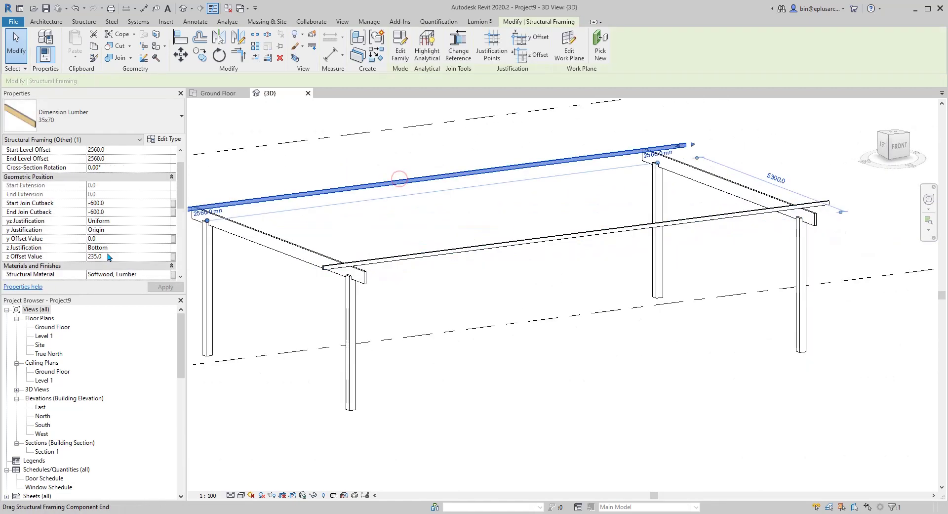
scroll(110, 256, "down", 2)
left_click(116, 212)
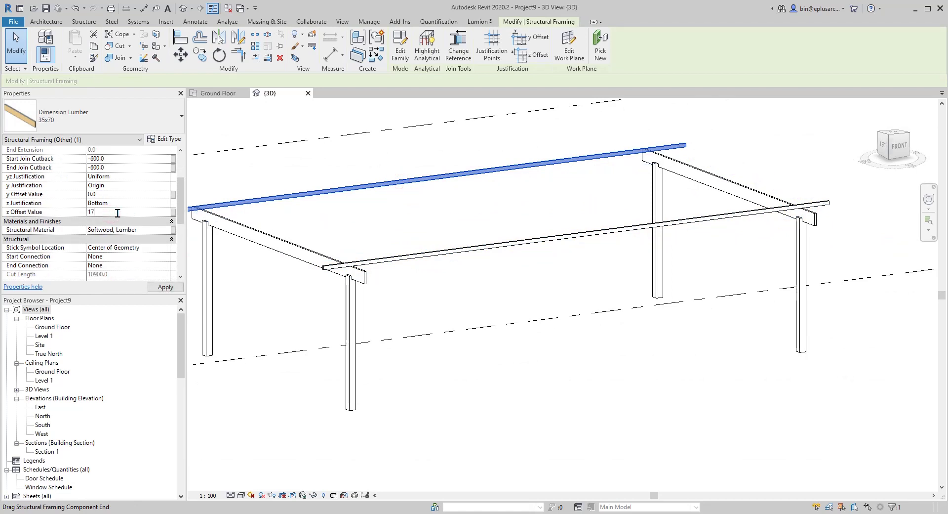
middle_click_drag(365, 236, 390, 227)
key("Escape")
scroll(390, 227, "down", 1)
middle_click_drag(463, 244, 432, 304, "shift")
- Try a y offset of 300 on the left short-side 38x235 beam to shift it sideways from its columns
left_click(429, 309)
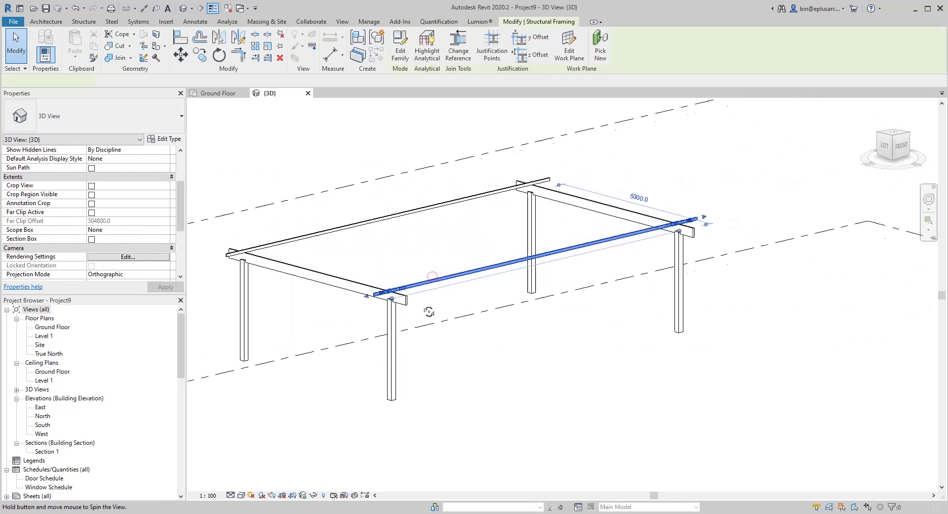
scroll(420, 312, "up", 4)
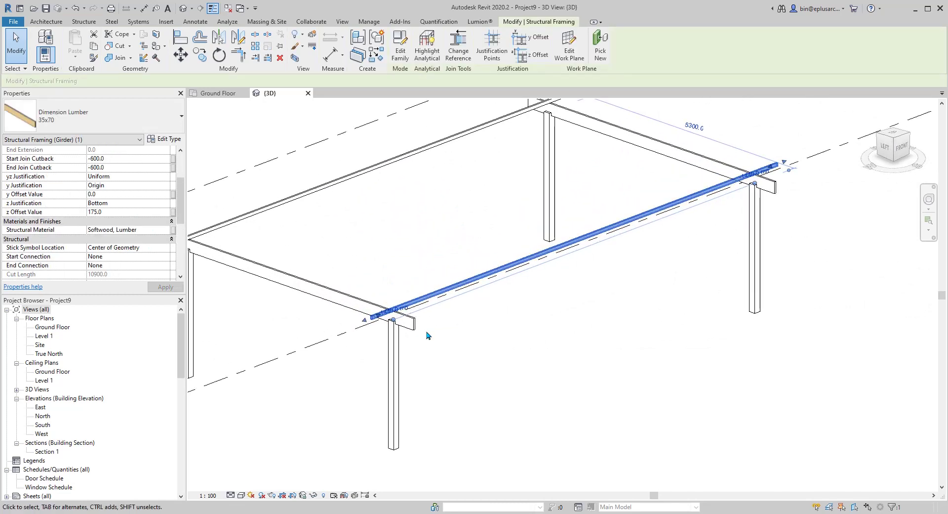
scroll(428, 317, "down", 3)
middle_click_drag(440, 346, 290, 267, "shift")
left_click(361, 293)
scroll(309, 246, "up", 4)
left_click(307, 246)
scroll(129, 253, "up", 1)
scroll(129, 253, "up", 3)
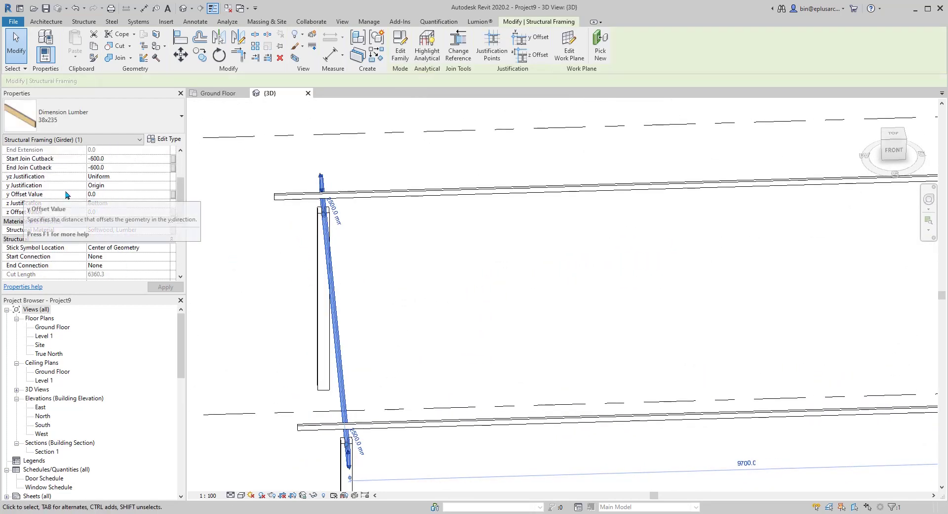
scroll(110, 206, "up", 1)
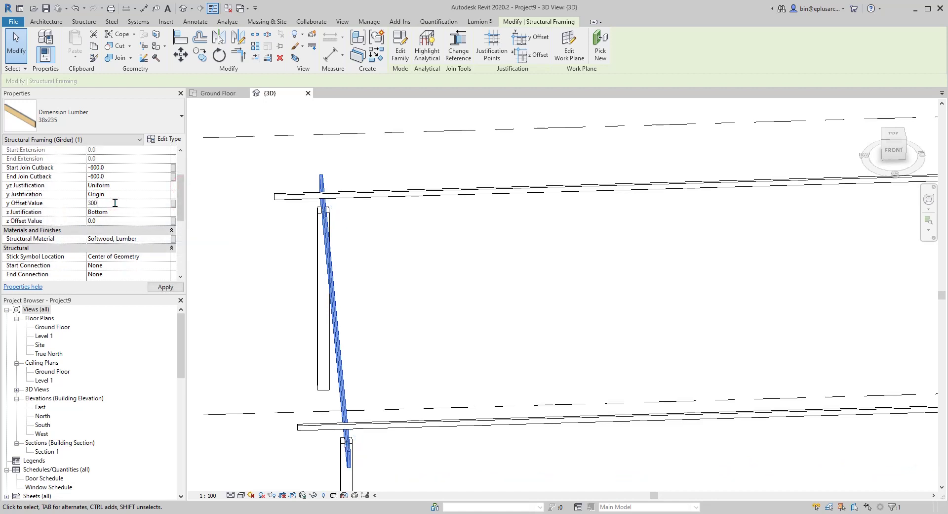
key("Return")
left_click(525, 296)
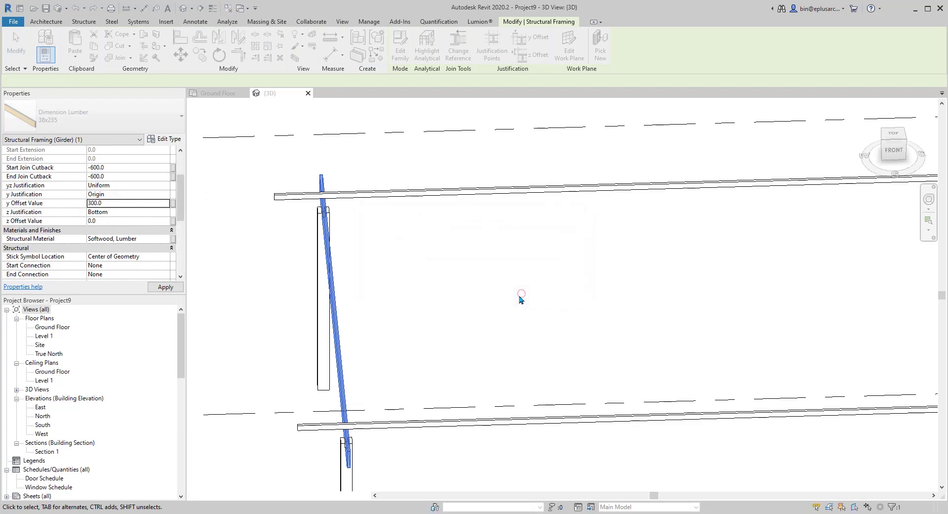
middle_click_drag(382, 272, 392, 252)
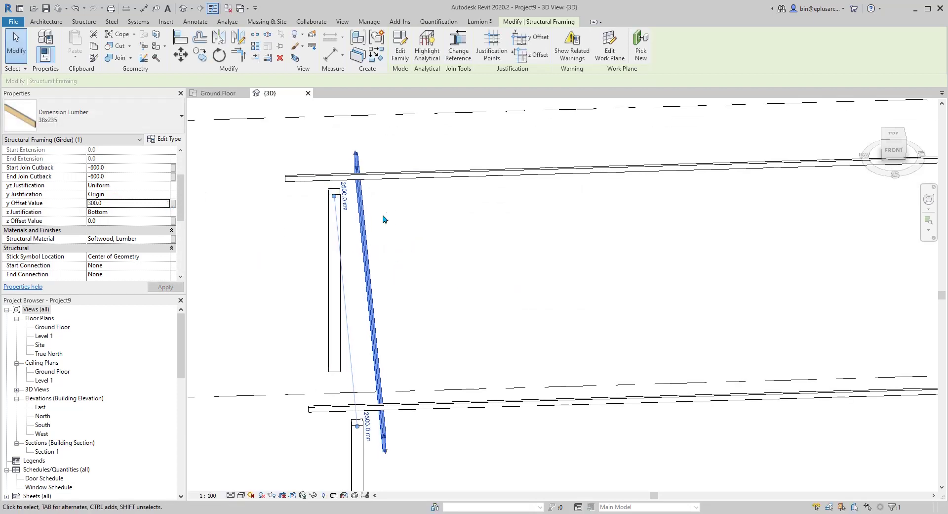
left_click(408, 239)
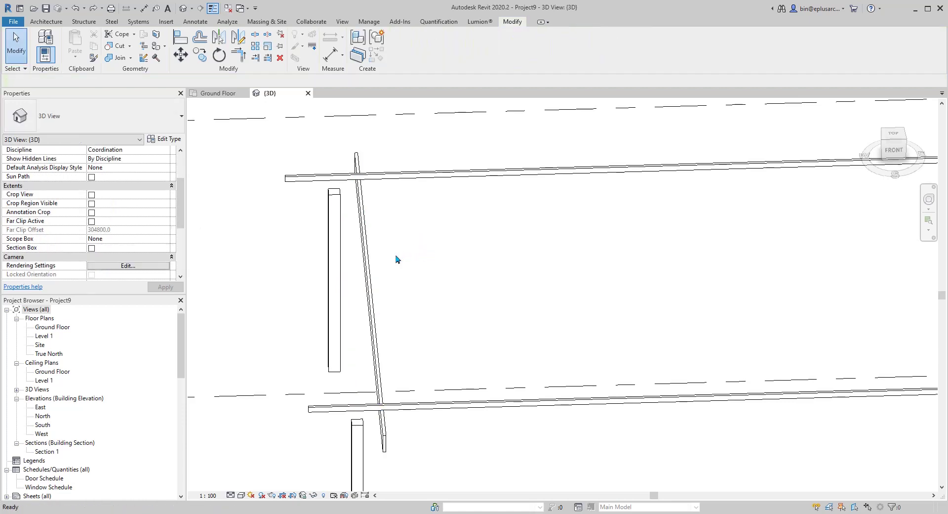
- Undo the y offset change on the left short-side beam
middle_click_drag(396, 259, 493, 277, "shift")
scroll(450, 257, "up", 3)
middle_click_drag(450, 257, 474, 330, "shift")
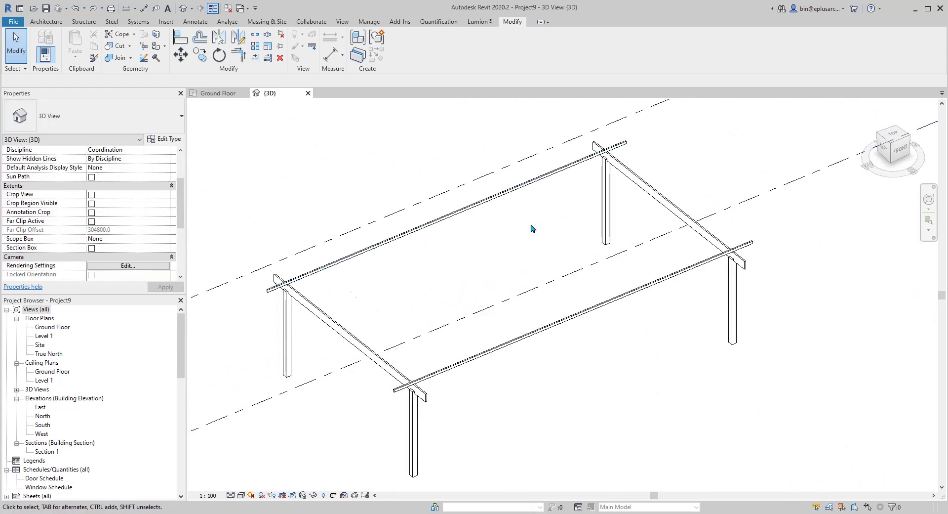
scroll(552, 279, "up", 2)
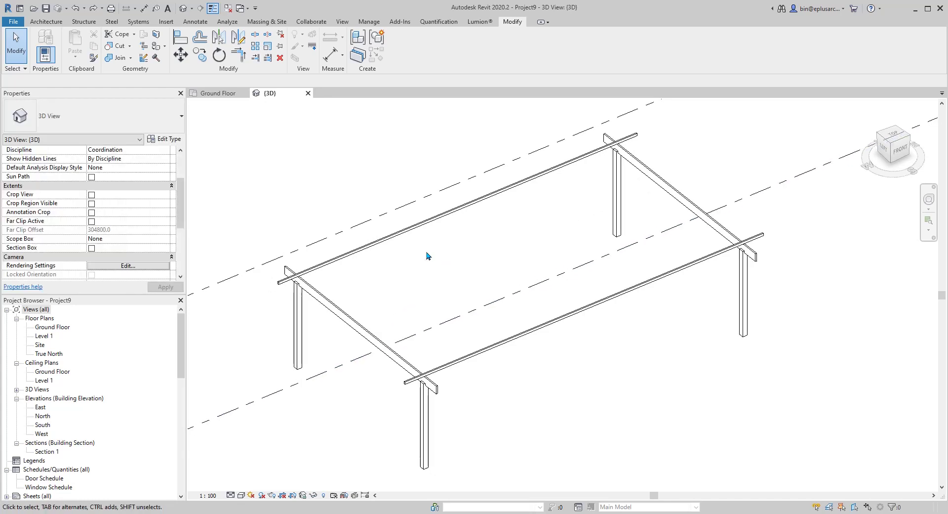
- Start a structural beam system and set its work plane by picking a plane on the front long-side 35x70 beam
left_click(84, 22)
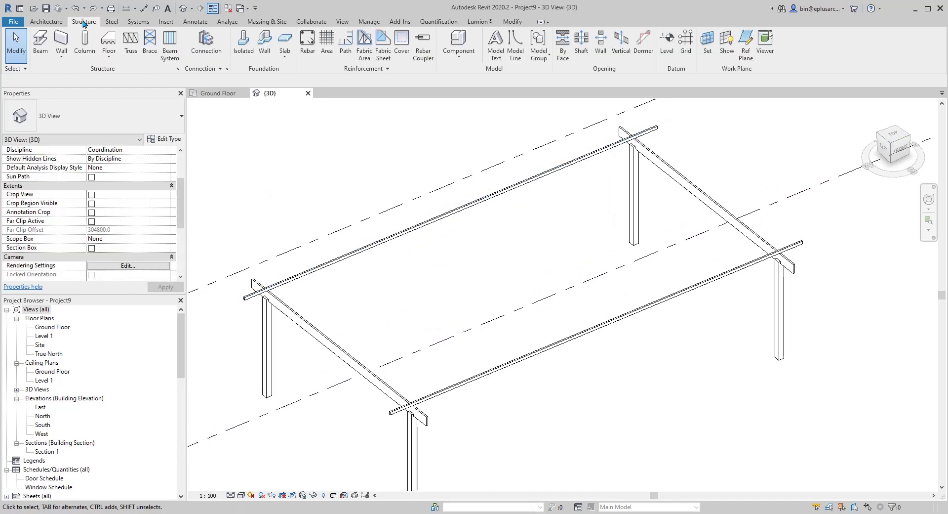
left_click(170, 47)
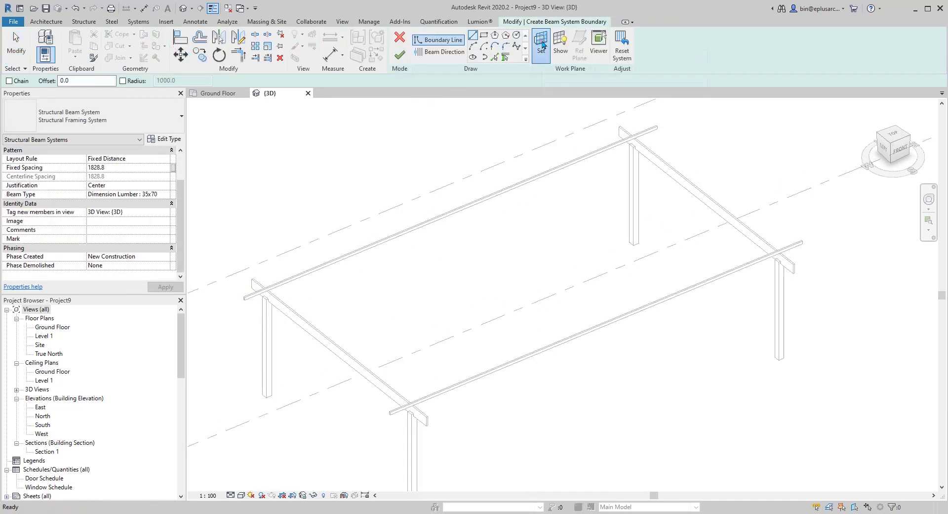
left_click(542, 47)
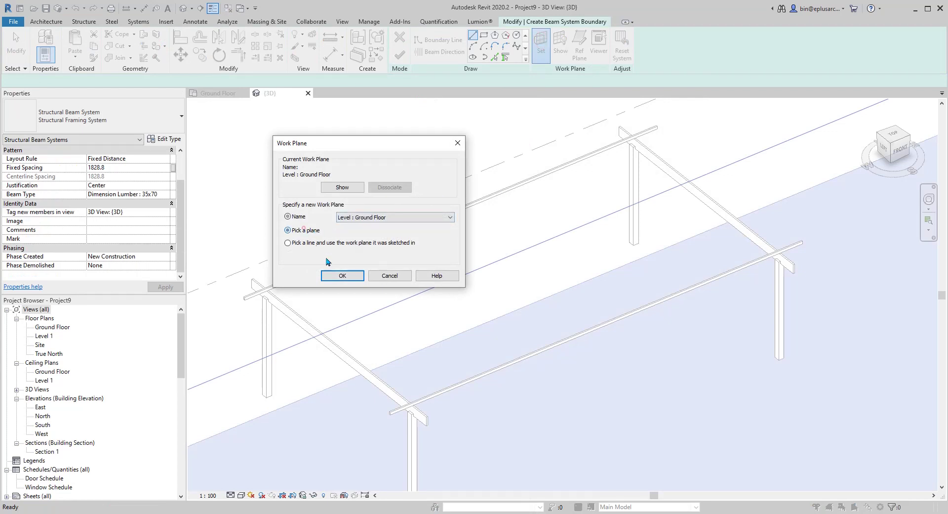
left_click(342, 275)
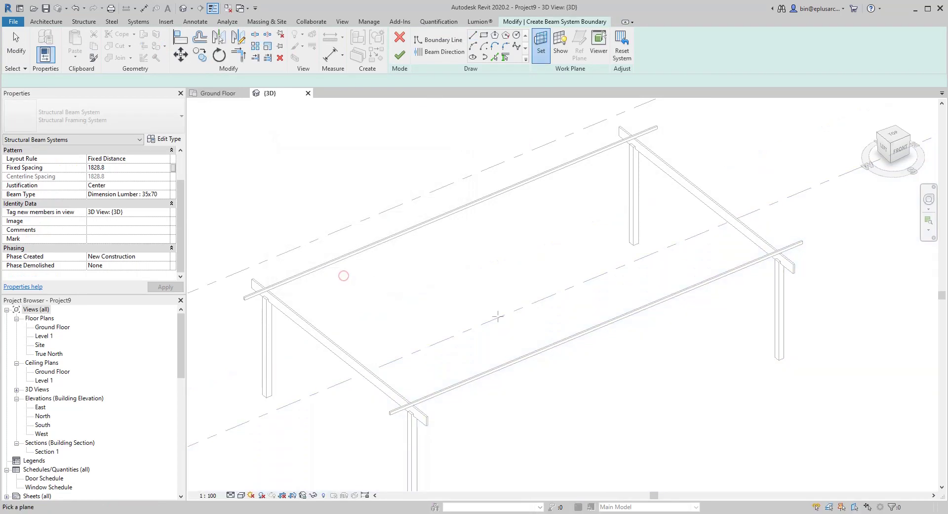
scroll(576, 319, "up", 6)
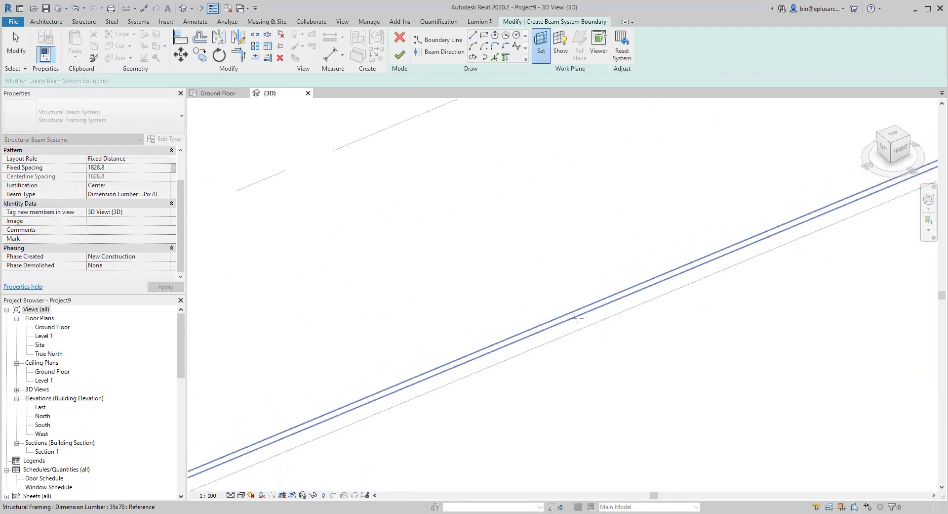
left_click(578, 319)
scroll(578, 320, "down", 5)
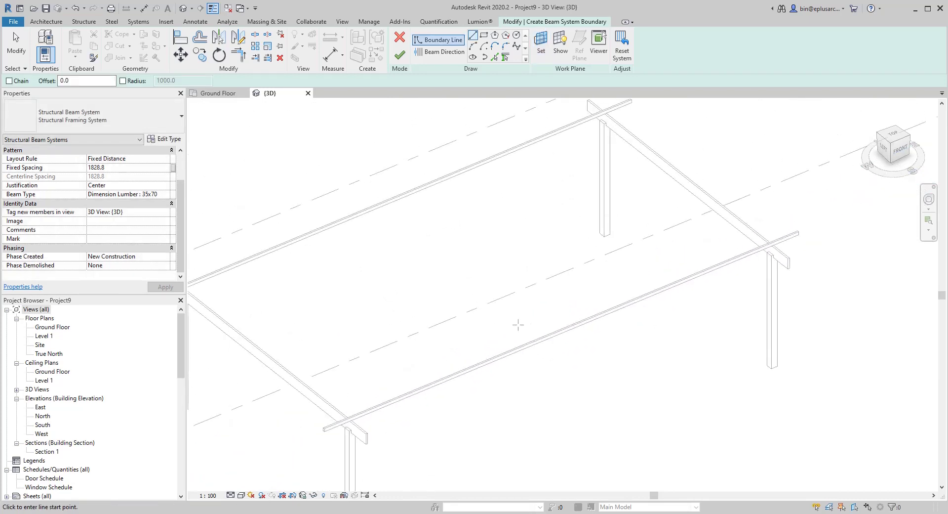
scroll(518, 324, "down", 2)
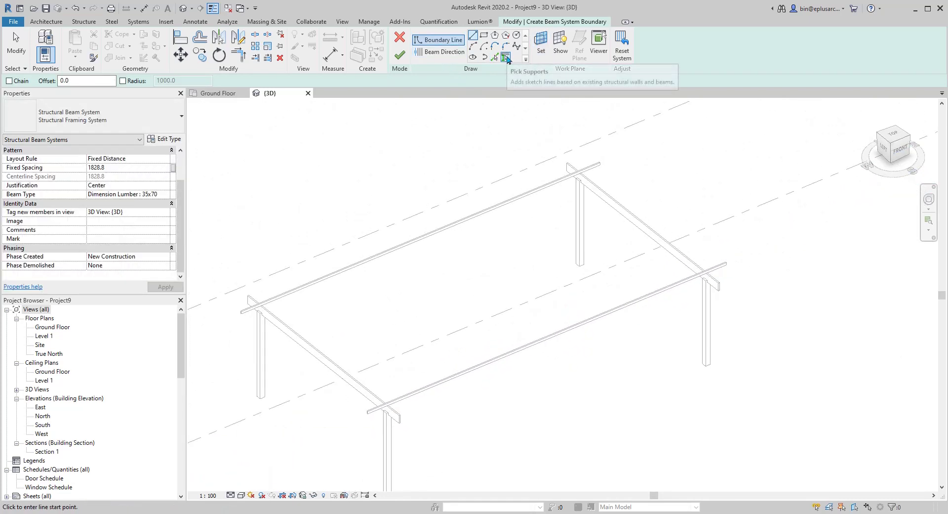
- Define the beam system boundary by picking the two long-side and two short-side beams as supports
left_click(507, 58)
left_click(613, 310)
left_click(625, 212)
left_click(551, 187)
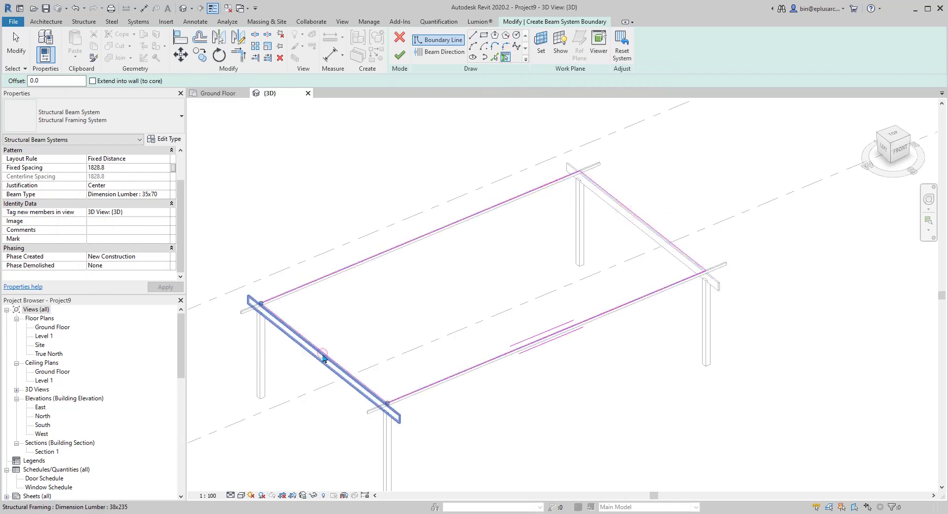
left_click(323, 357)
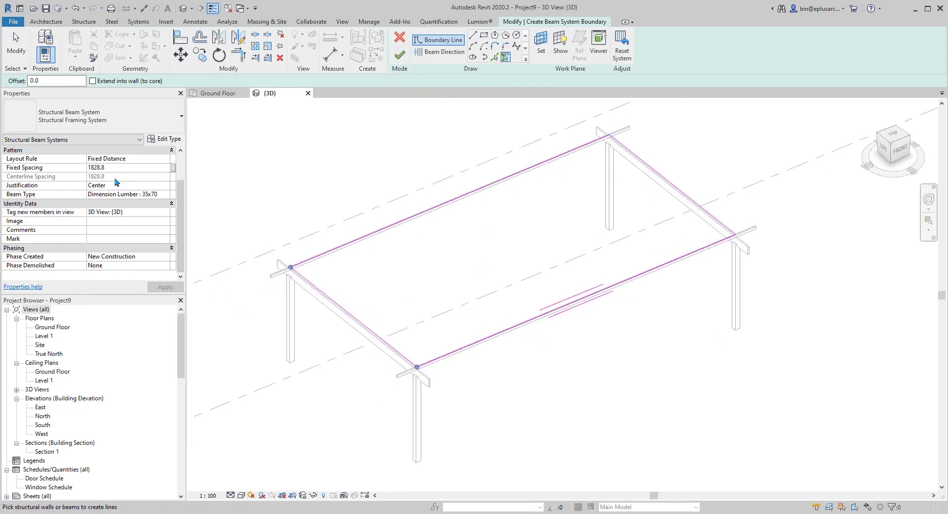
- Set the beam system's layout rule to Maximum Spacing with a 300 mm spacing and finish creating it
scroll(174, 173, "up", 2)
left_click(176, 169)
left_click(153, 194)
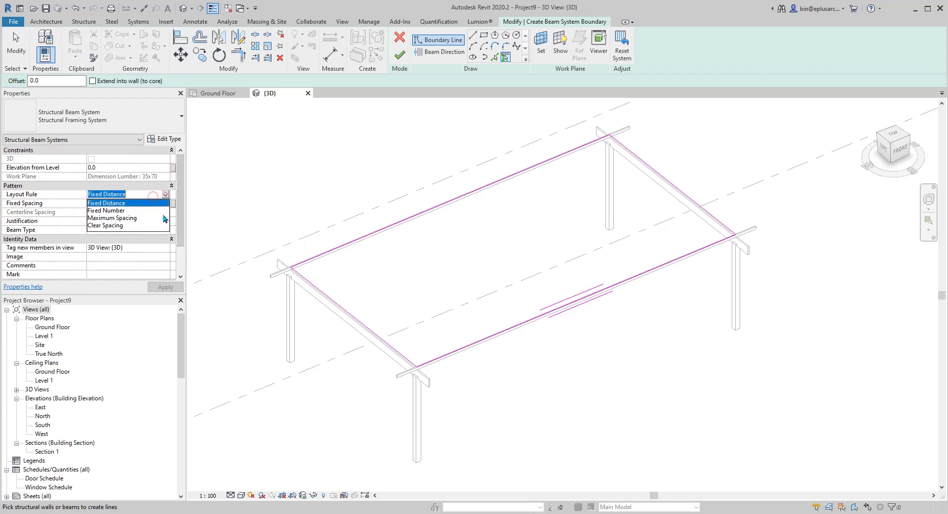
left_click(112, 218)
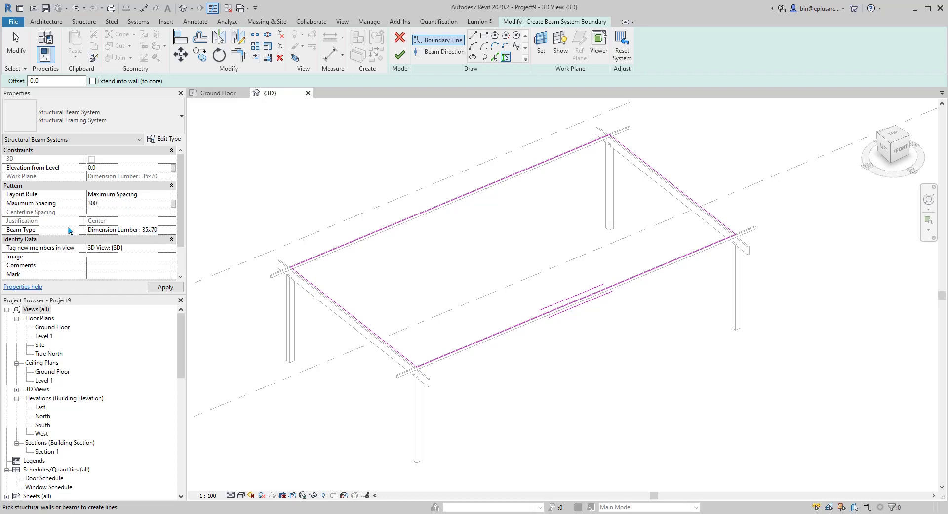
key("Return")
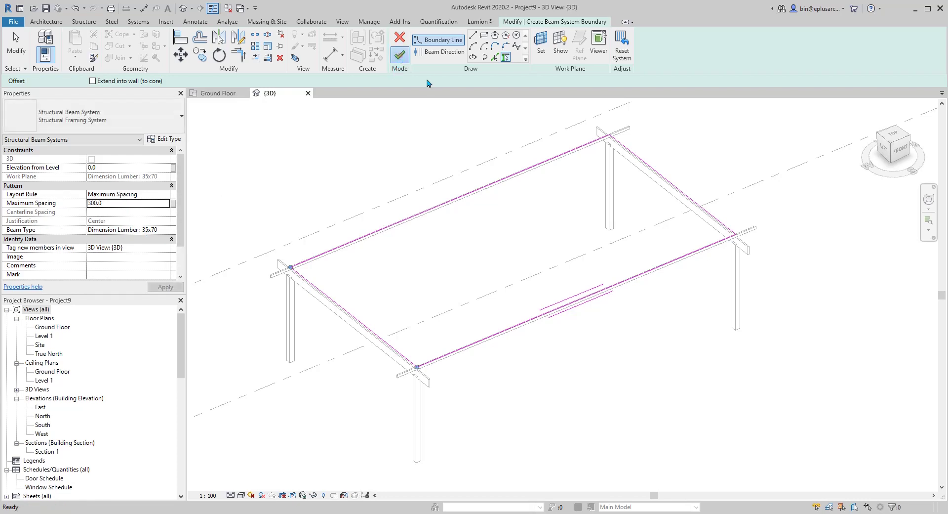
left_click(400, 55)
middle_click_drag(547, 131, 402, 271, "shift")
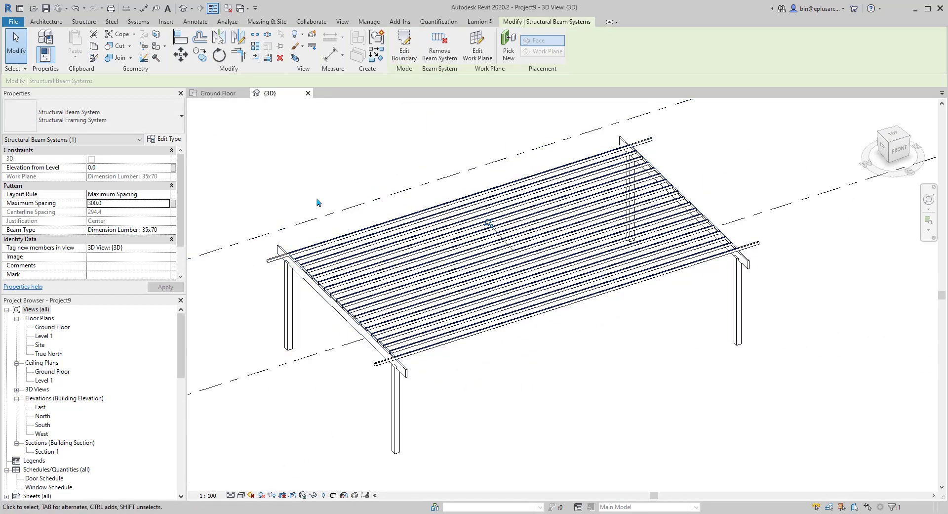
- Edit the beam system boundary and align its left short-side line with the left end face of the back long-side beam
left_click(404, 47)
scroll(267, 262, "up", 6)
key("a")
key("l")
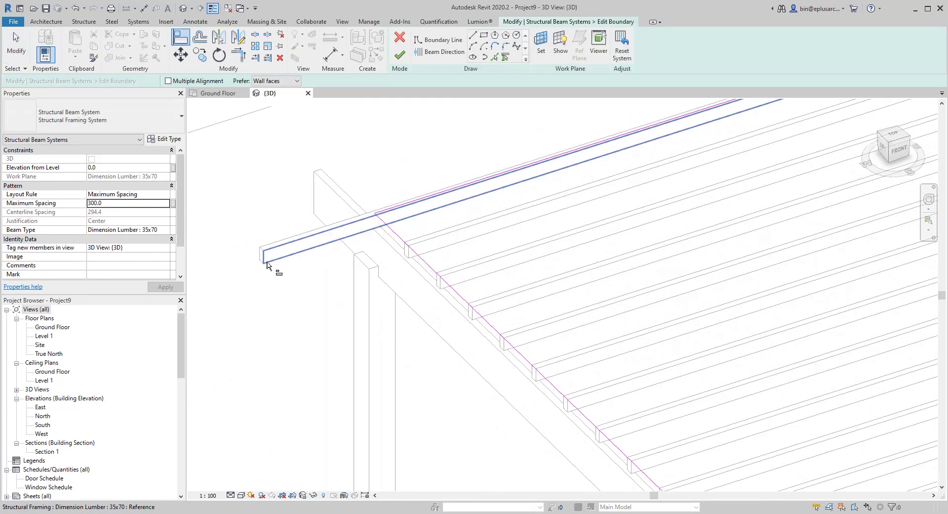
left_click(261, 259)
left_click(453, 211)
- Align the right short-side boundary line with the right end face of the back long-side beam and finish the boundary edit
scroll(424, 267, "down", 6)
middle_click_drag(539, 242, 362, 231)
scroll(548, 160, "up", 6)
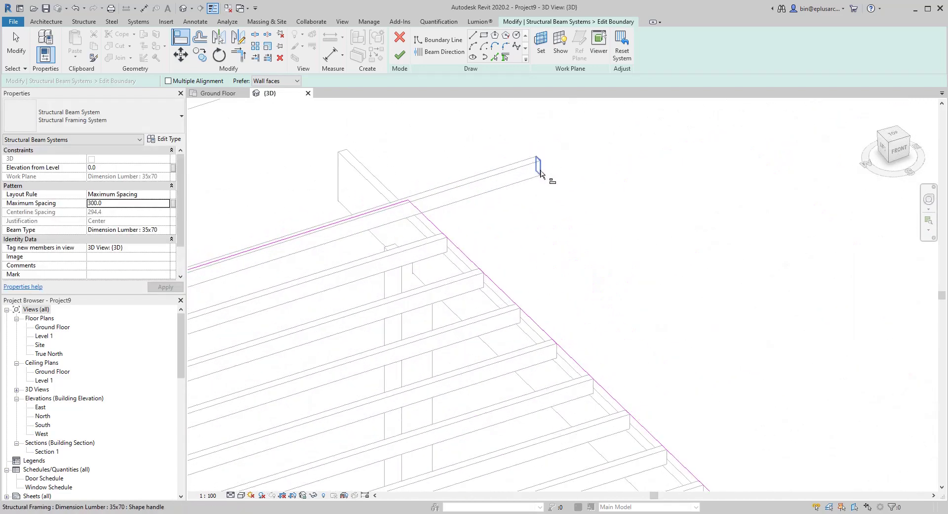
scroll(478, 260, "down", 5)
left_click(400, 54)
scroll(395, 343, "down", 1)
middle_click_drag(394, 343, 583, 296)
left_click(564, 265)
scroll(538, 345, "down", 2)
middle_click_drag(538, 346, 515, 311)
scroll(513, 313, "up", 2)
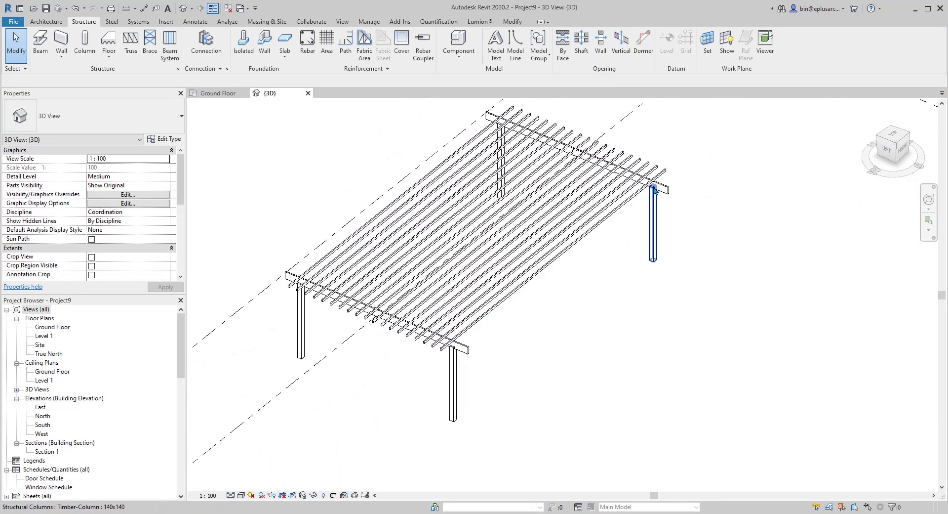
- Select the front long-side 35x70 beam with its two columns and nudge them outward and back inward to adjust the pergola's width
middle_click_drag(557, 276, 651, 235, "shift")
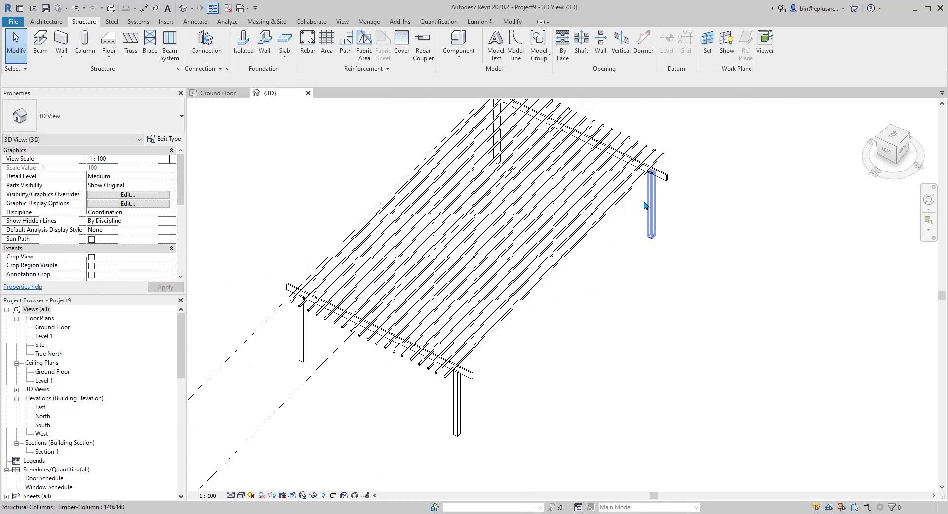
left_click(641, 186)
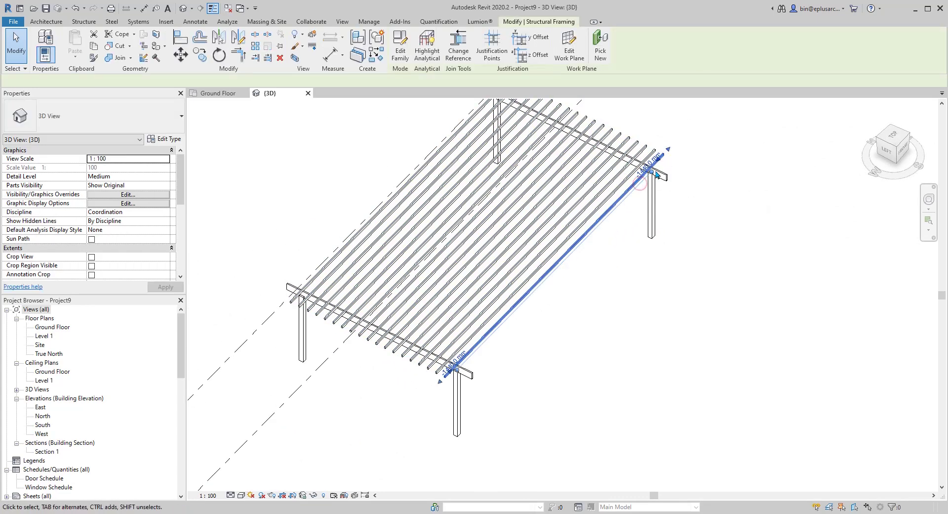
middle_click_drag(591, 263, 552, 255, "shift")
scroll(619, 237, "up", 1)
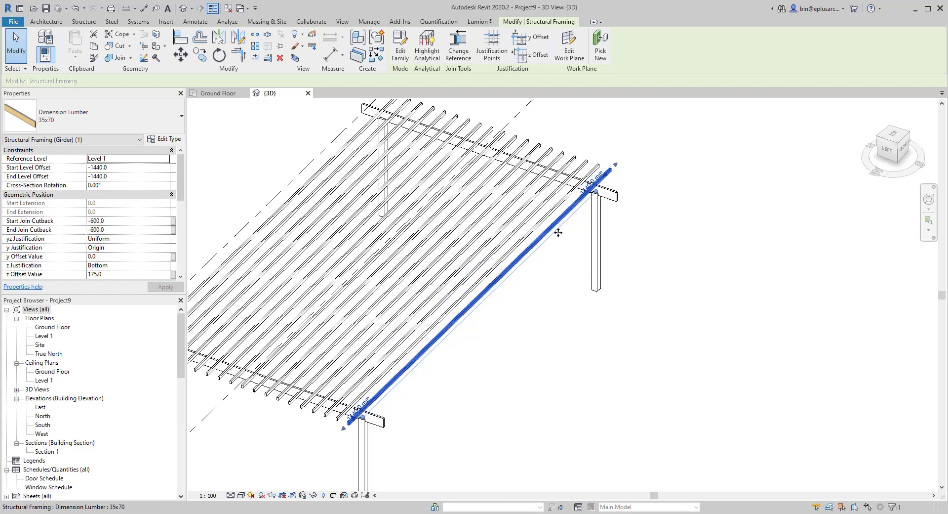
scroll(546, 239, "down", 2)
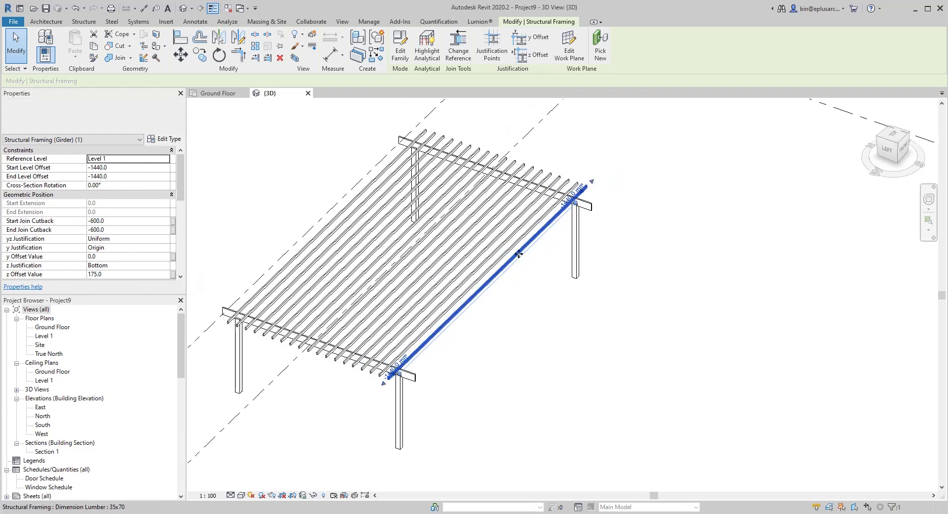
scroll(519, 254, "up", 1)
middle_click_drag(555, 250, 546, 227)
scroll(504, 249, "up", 1)
scroll(512, 247, "down", 3)
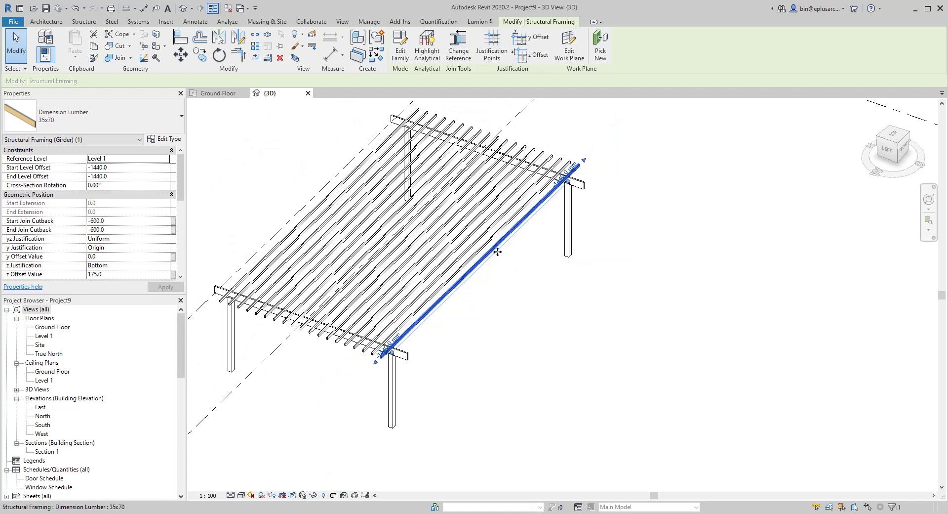
left_click(570, 238, "ctrl")
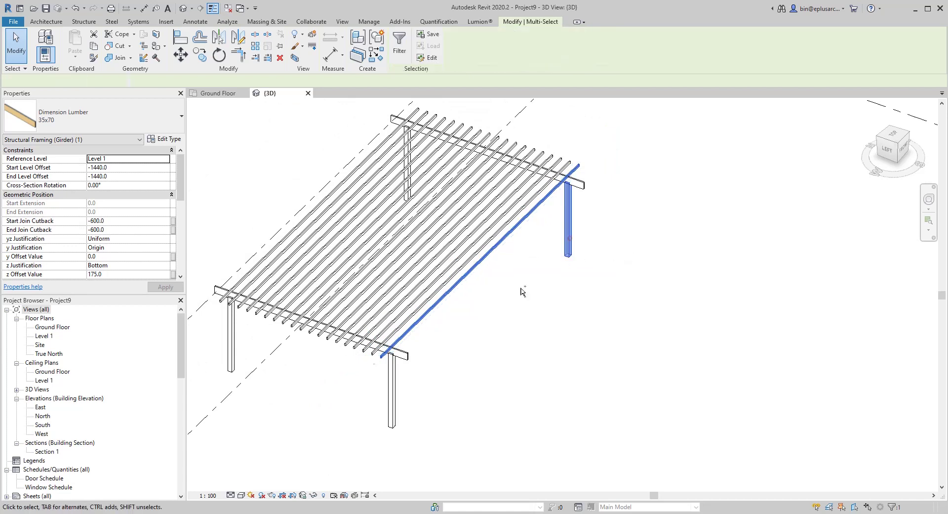
left_click(393, 388, "ctrl")
middle_click_drag(504, 360, 555, 348, "shift")
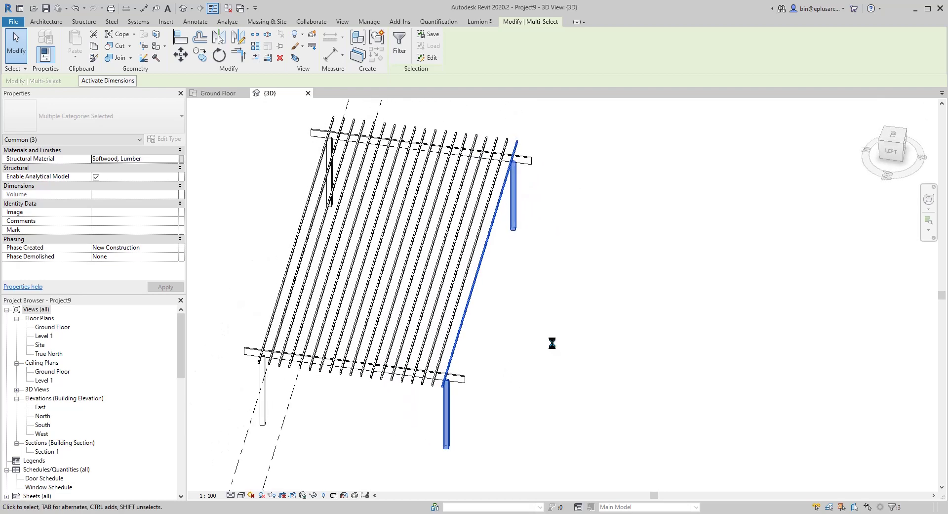
key("Right")
key("Right")
key("Right")
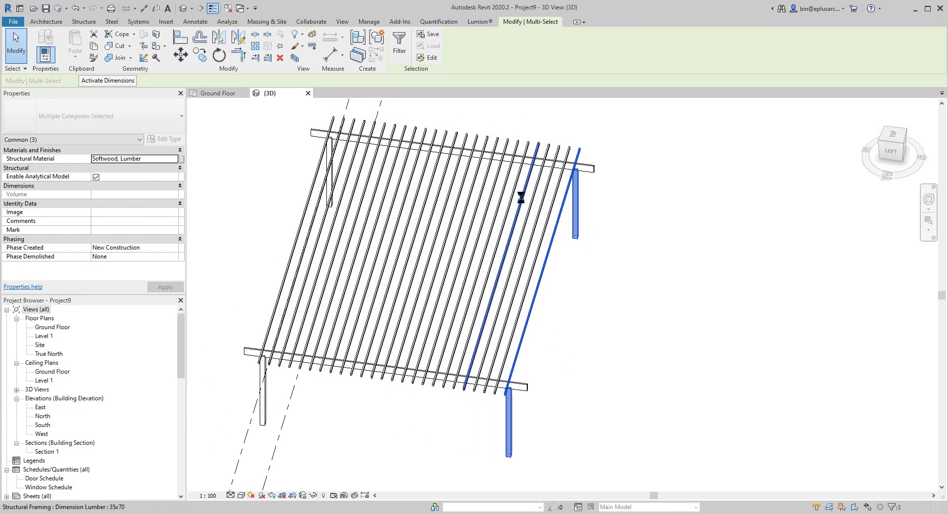
key("Right")
key("Right")
key("Left")
key("Left")
key("Left")
key("Left")
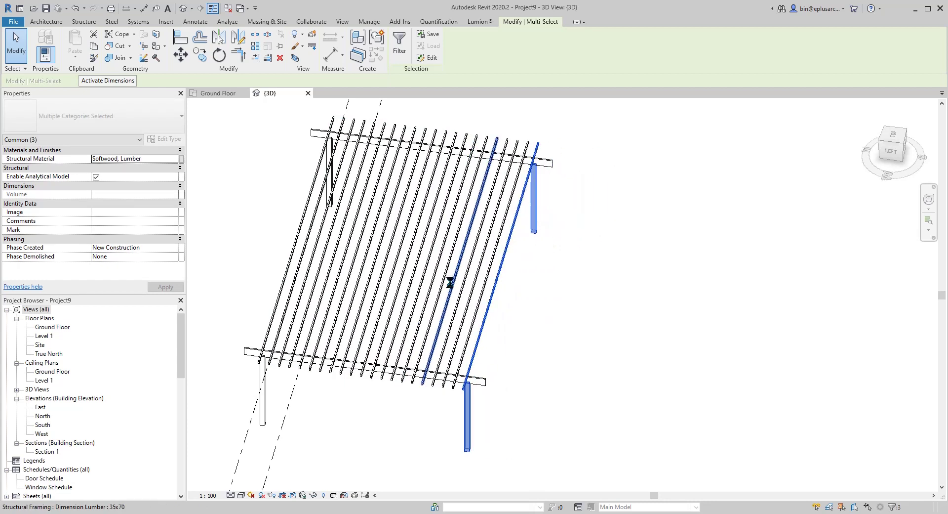
key("Left")
key("Left")
key("Left")
key("Left")
key("Left")
key("Right")
key("Right")
- Move the left short-side 38x235 beam and its two columns inward along the pergola's length, unjoining the elements that conflict
middle_click_drag(459, 275, 370, 341, "shift")
middle_click_drag(371, 341, 468, 342)
left_click(467, 343)
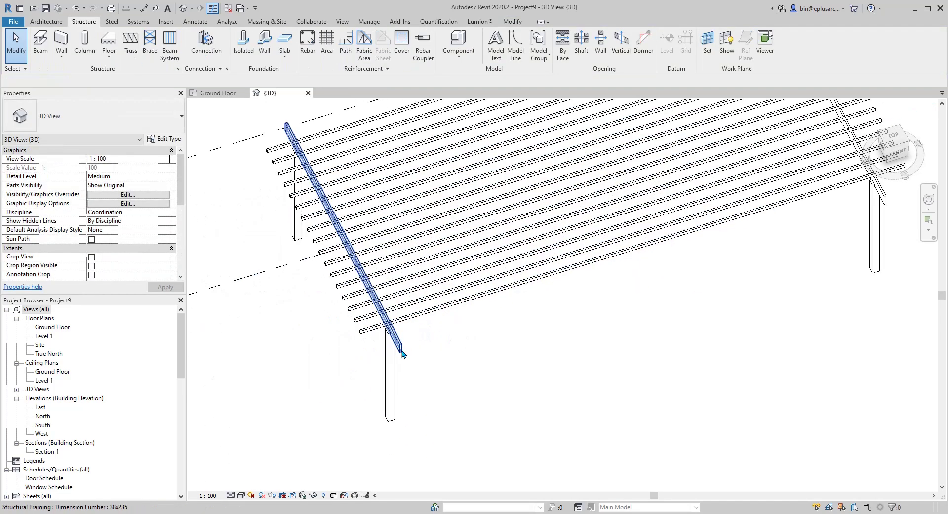
left_click(402, 348)
middle_click_drag(401, 348, 372, 356, "shift")
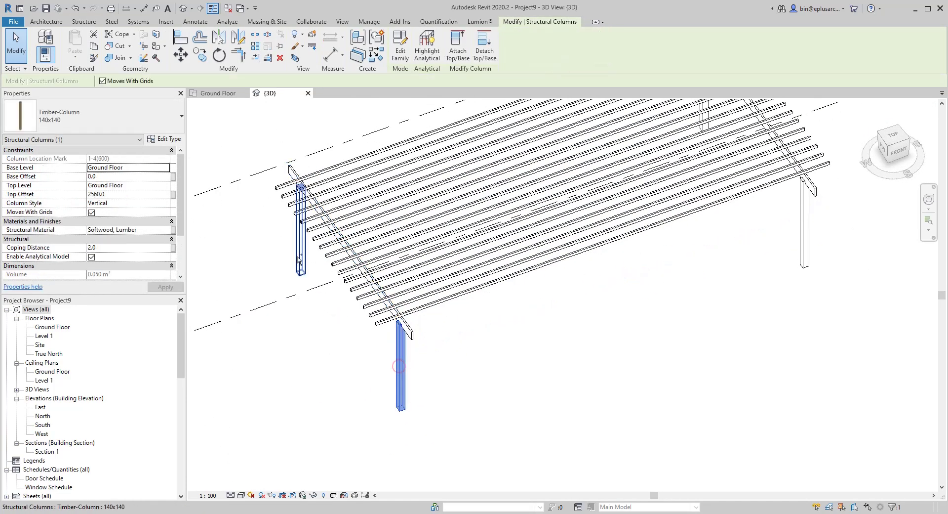
left_click(298, 257, "ctrl")
left_click(413, 340, "ctrl")
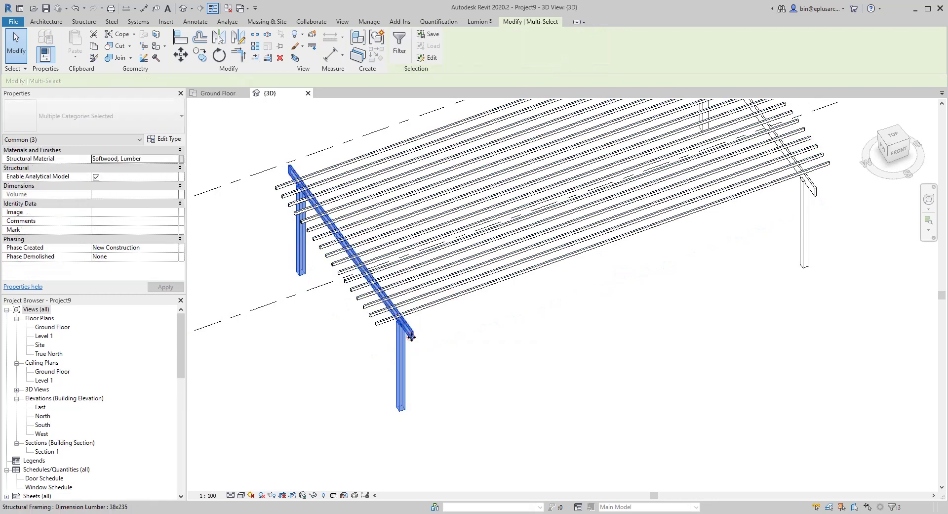
middle_click_drag(413, 339, 390, 351, "shift")
left_click_drag(391, 352, 393, 347)
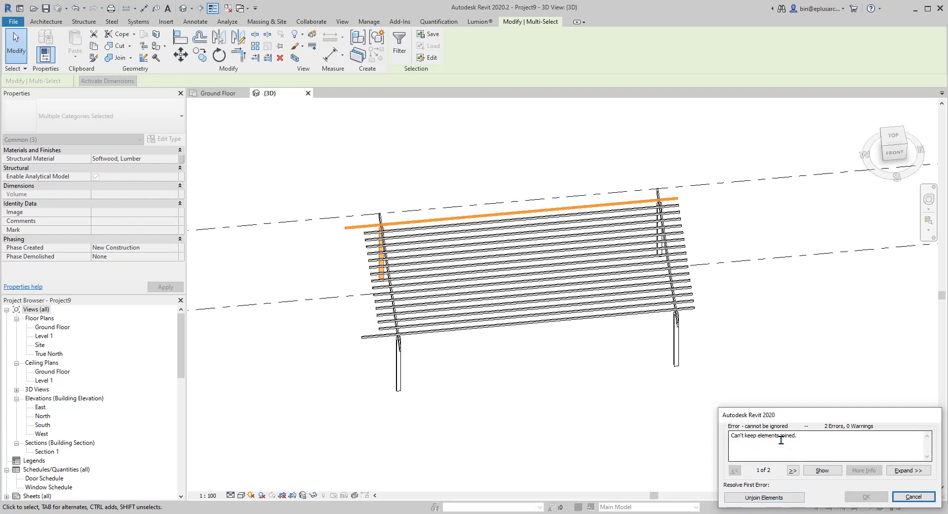
left_click(787, 497)
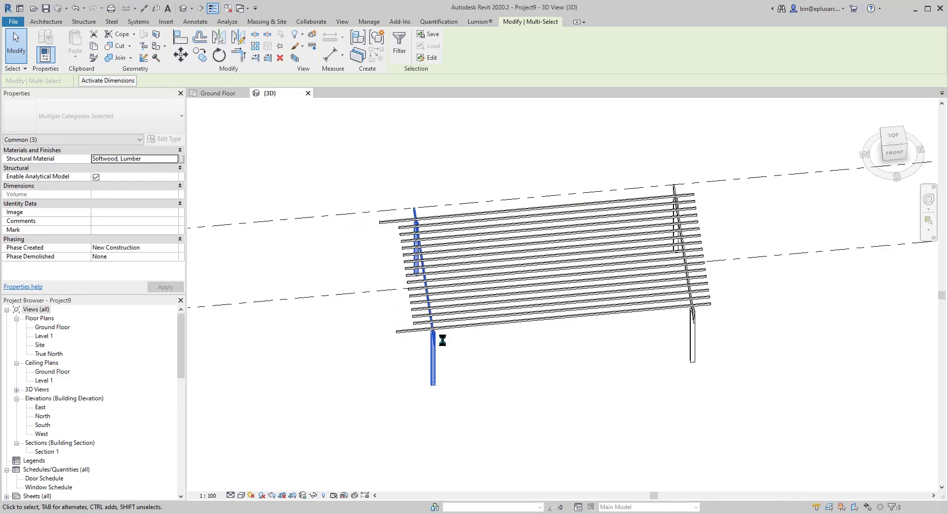
scroll(429, 338, "up", 3)
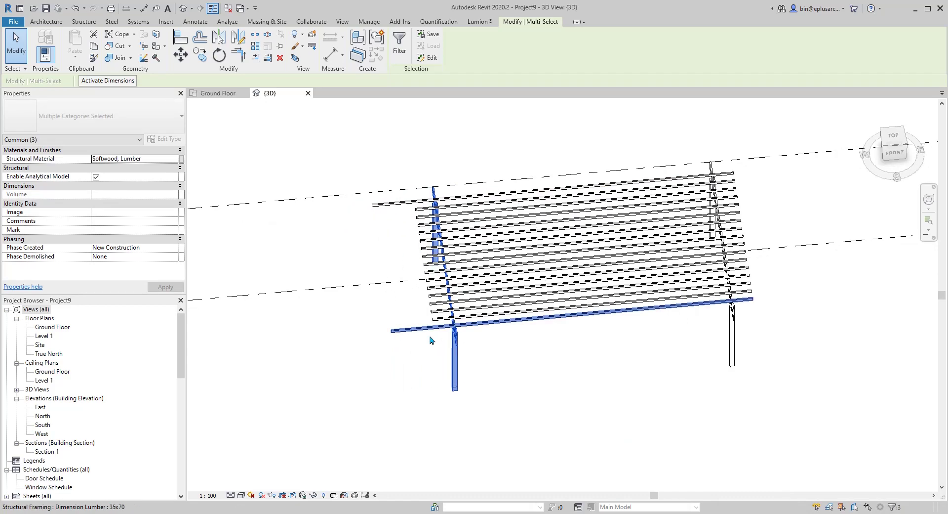
- Shorten the front long-side 35x70 beam by snapping its left endpoint to the top of the left front column
middle_click_drag(429, 338, 415, 257, "shift")
scroll(466, 243, "up", 4)
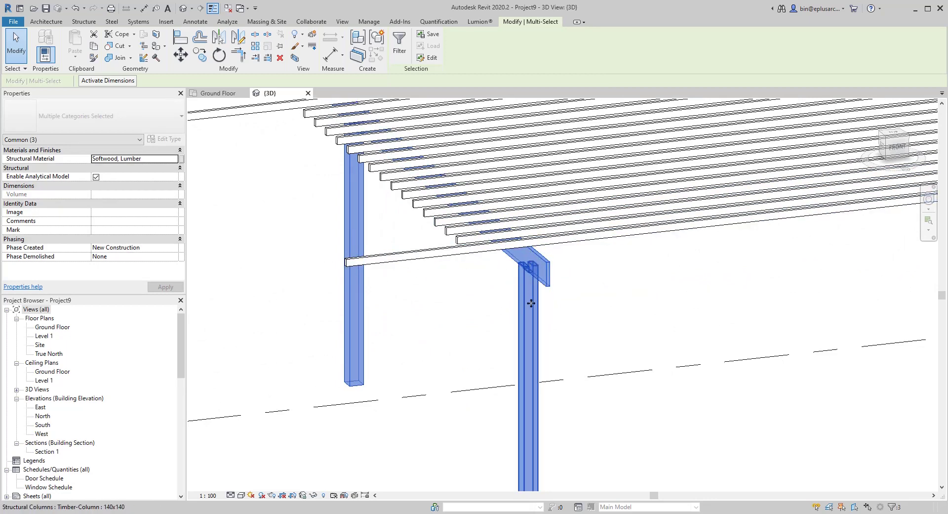
middle_click_drag(534, 299, 408, 356, "shift")
scroll(445, 323, "up", 2)
left_click(446, 329)
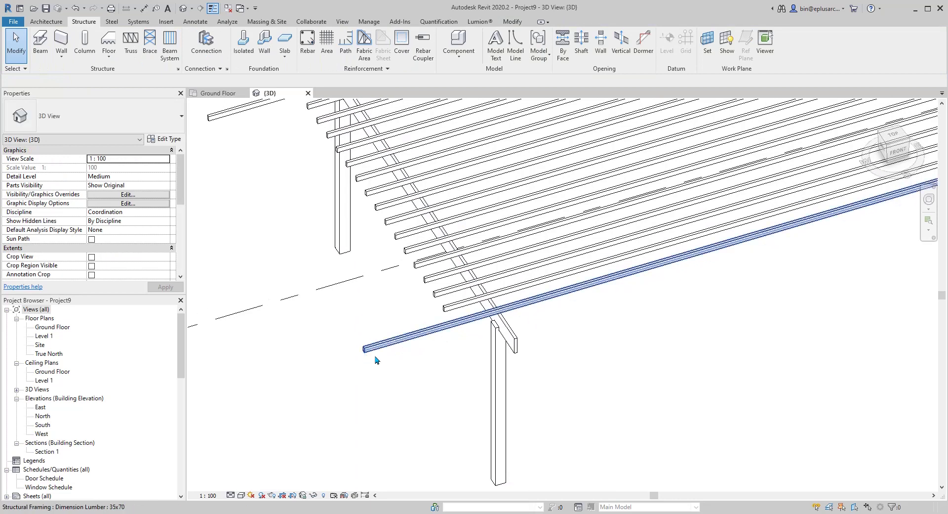
left_click(401, 346)
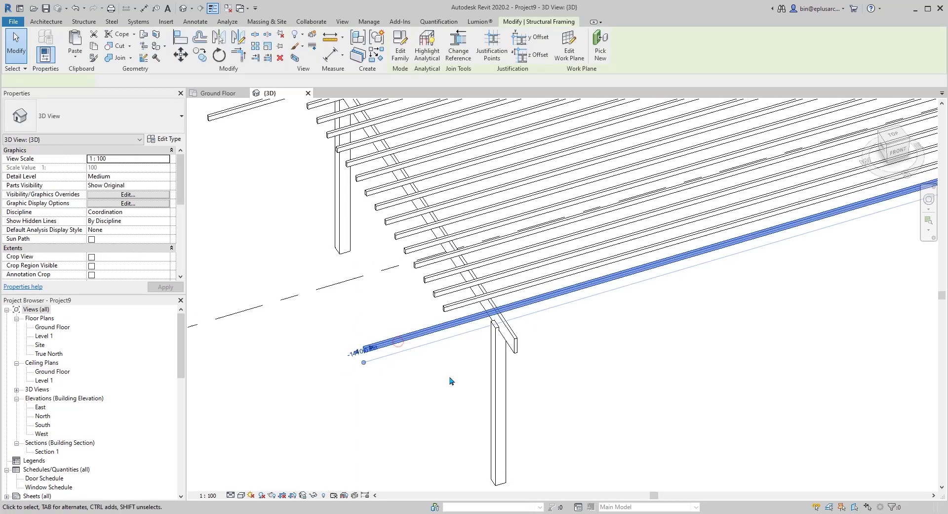
left_click(364, 364)
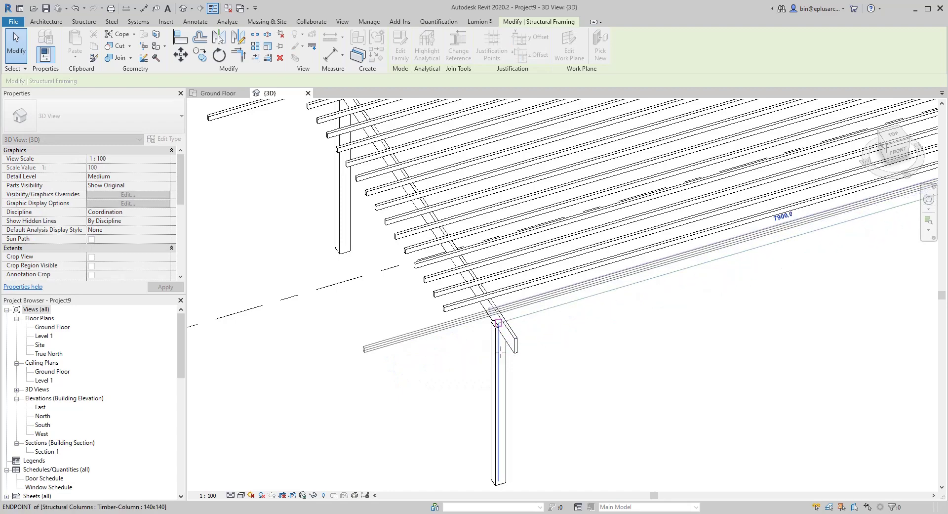
left_click(499, 345)
- Shorten the back long-side 35x70 beam by snapping its left endpoint to the top of the left back column
scroll(408, 290, "down", 2)
middle_click_drag(346, 232, 614, 309)
scroll(620, 319, "up", 2)
key("Escape")
left_click(621, 321)
scroll(625, 329, "up", 3)
left_click(633, 335)
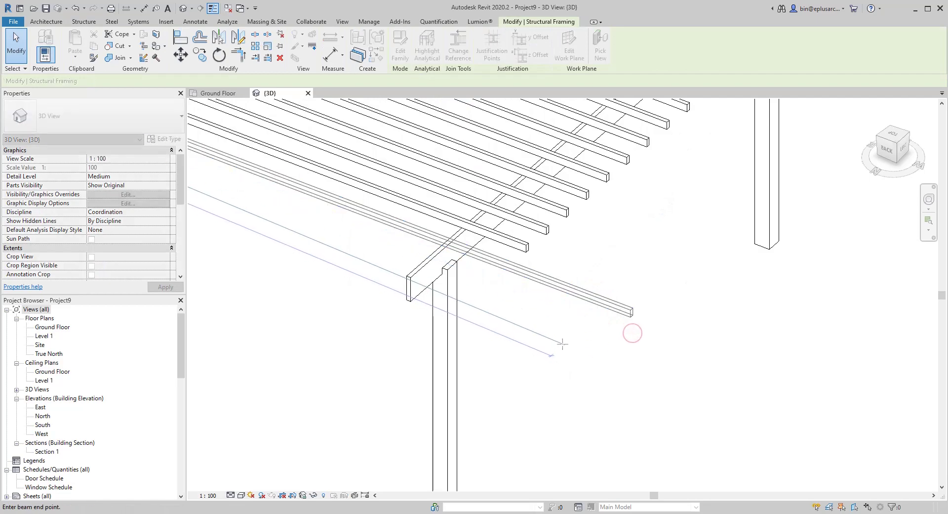
left_click(445, 263)
left_click(499, 313)
scroll(504, 301, "down", 5)
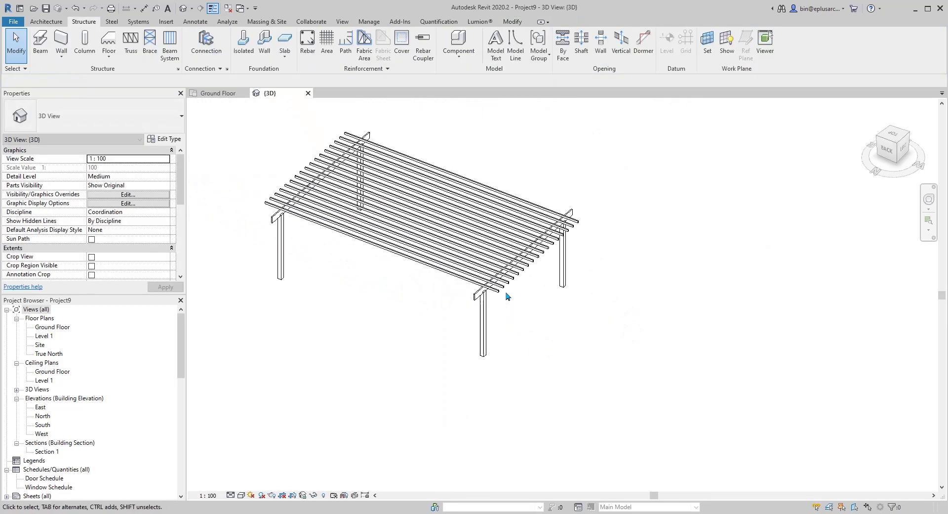
middle_click_drag(507, 297, 257, 280, "shift")
scroll(257, 277, "down", 1)
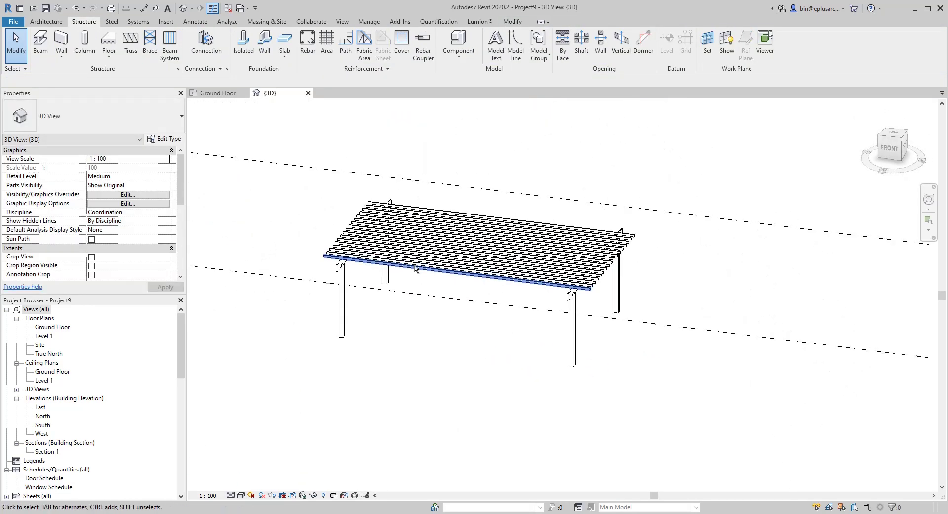